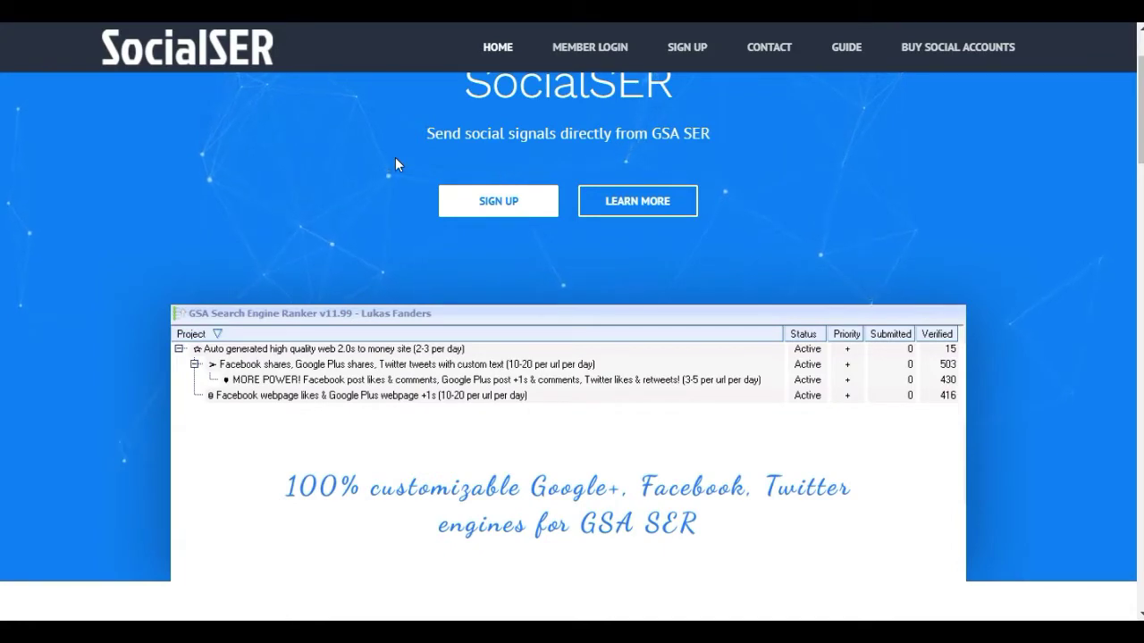
# - Review the SocialSER home page, including its GSA SER engine overview, rank correlation chart and subscription pricing plans
pyautogui.scroll(1, 396, 159)
pyautogui.scroll(1, 396, 164)
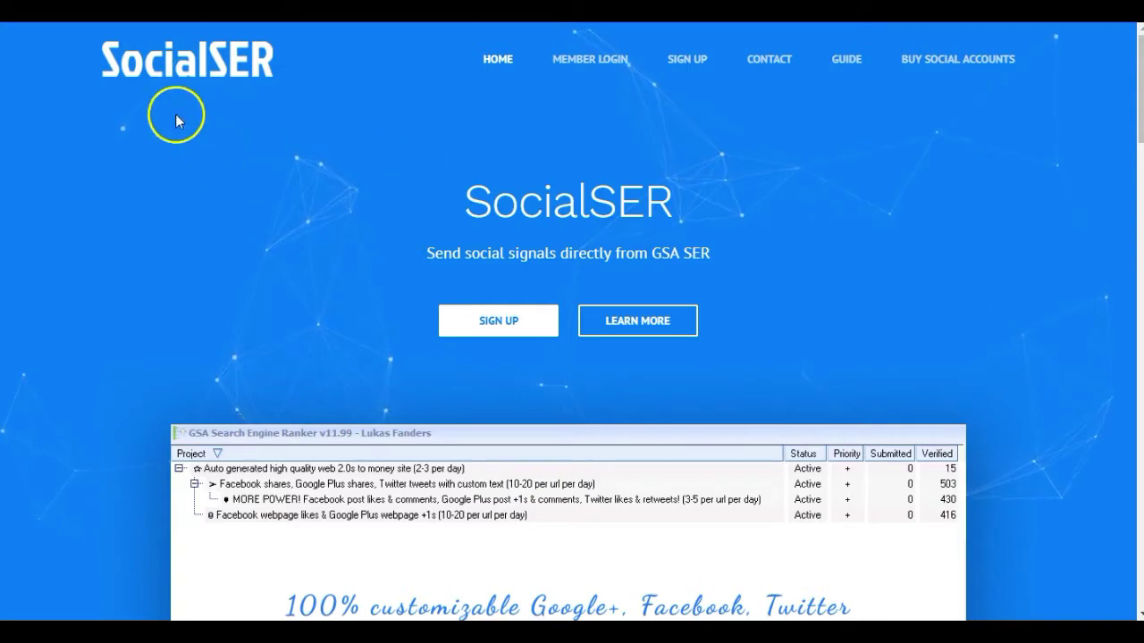
pyautogui.scroll(-4, 456, 186)
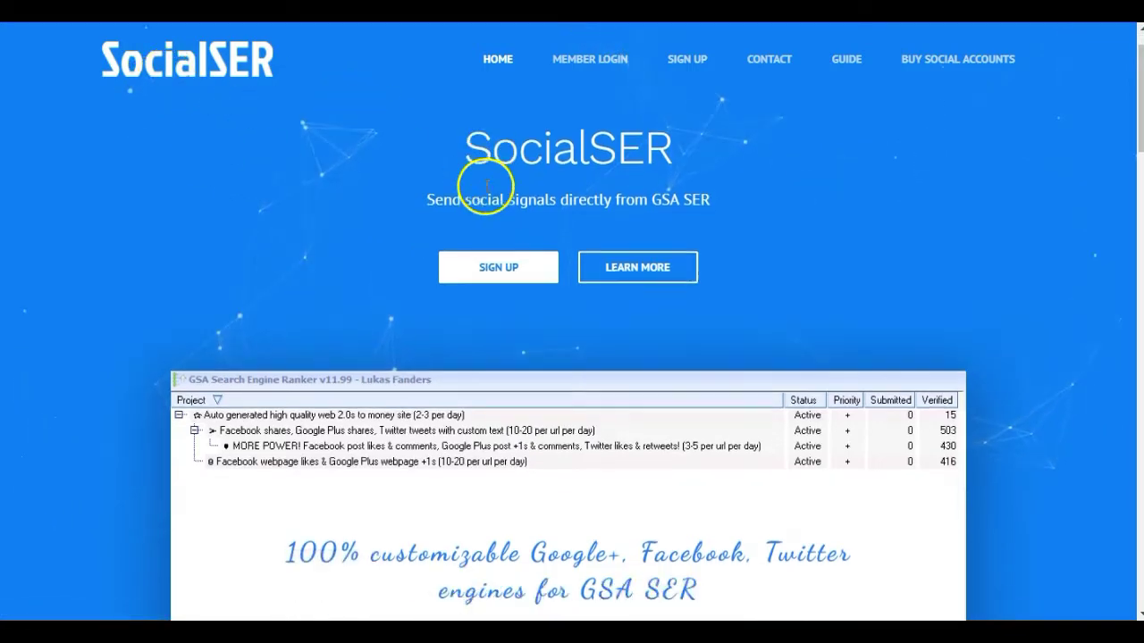
pyautogui.scroll(3, 340, 179)
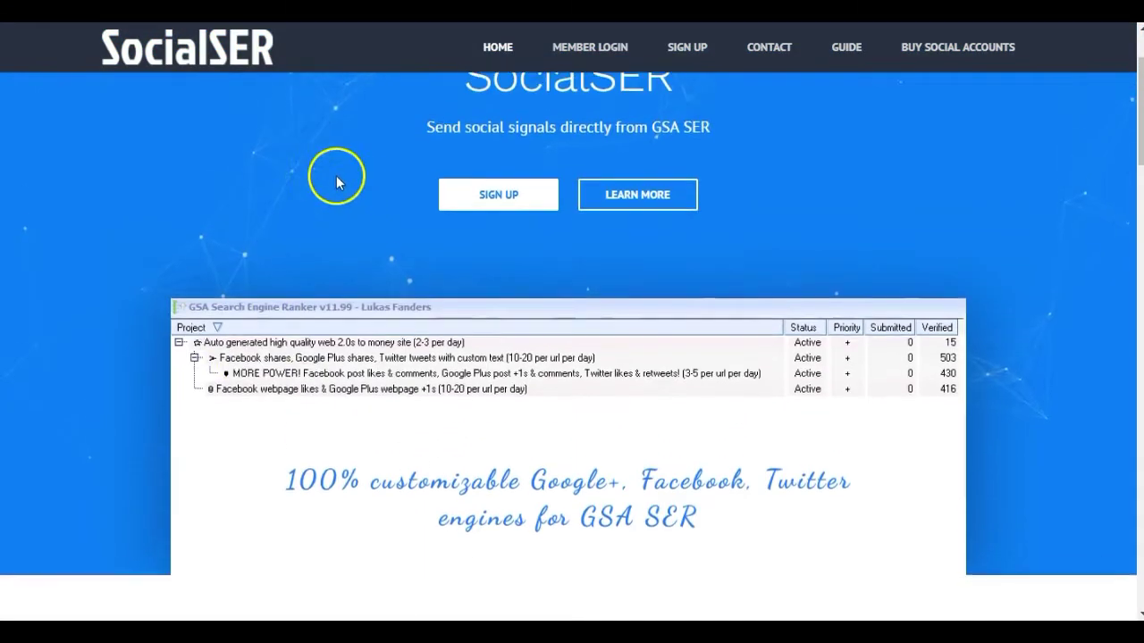
pyautogui.scroll(-1, 375, 250)
pyautogui.scroll(-5, 386, 295)
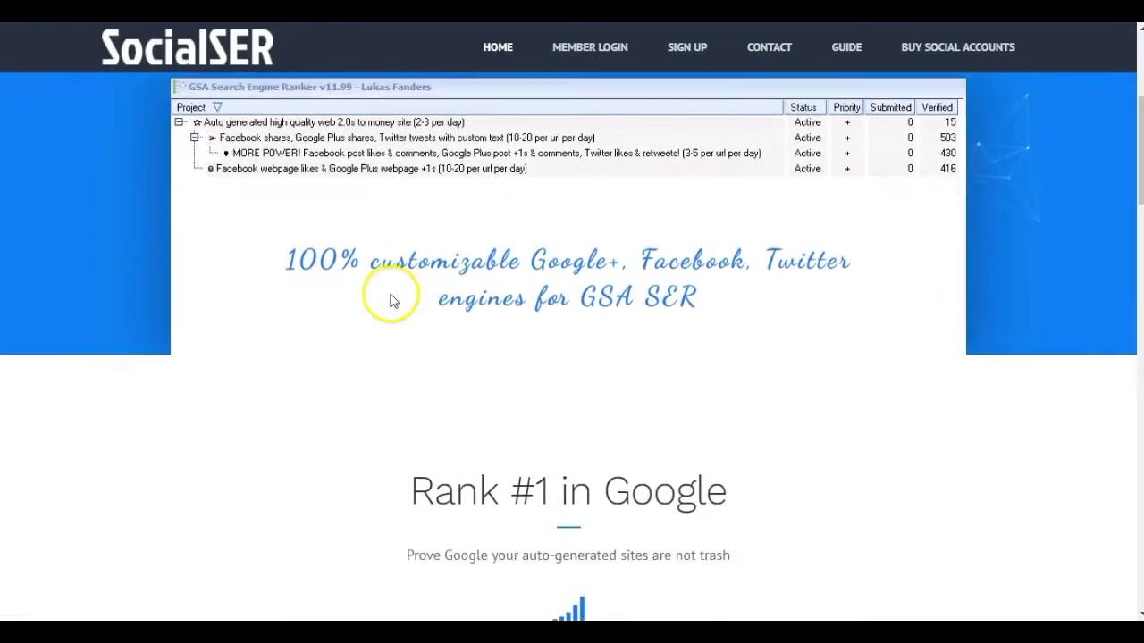
pyautogui.scroll(-10, 393, 284)
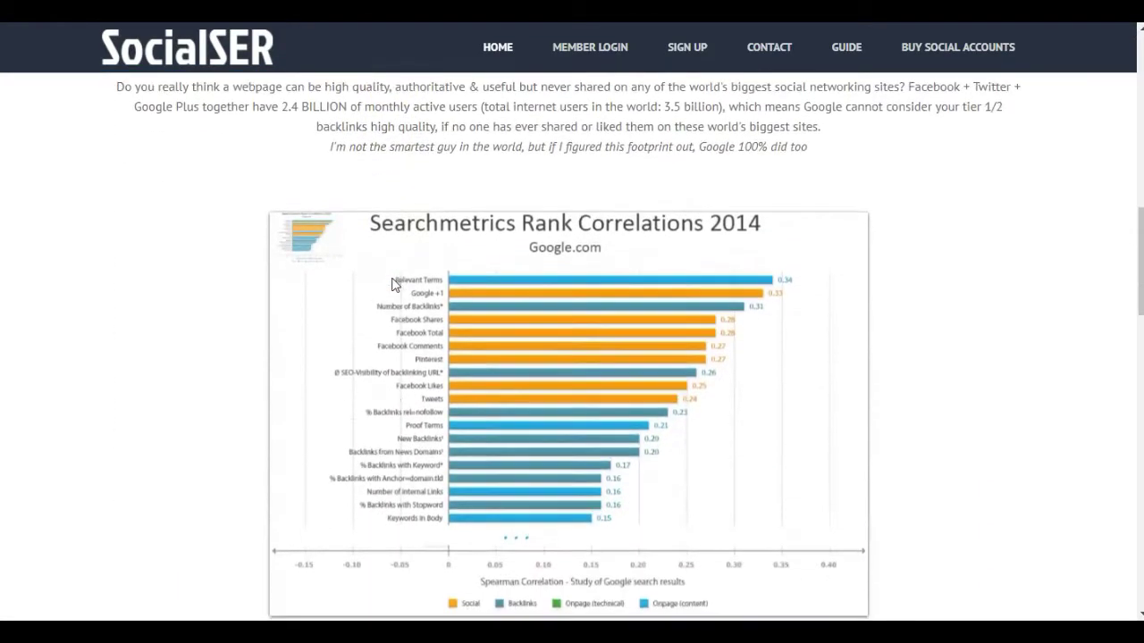
pyautogui.scroll(-4, 391, 284)
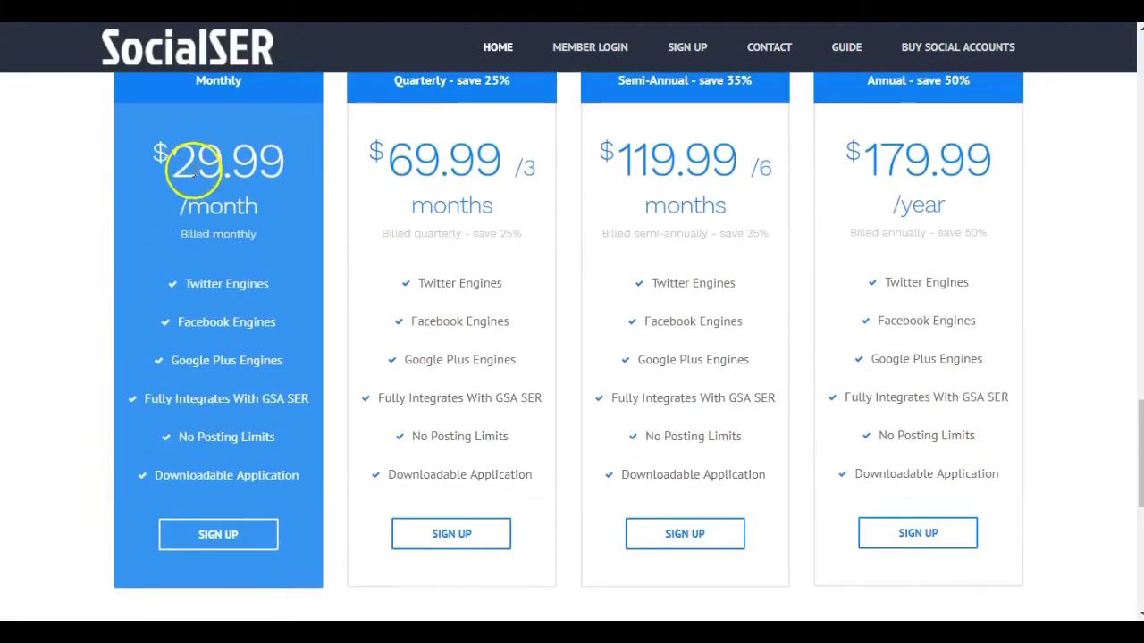
pyautogui.scroll(1, 414, 245)
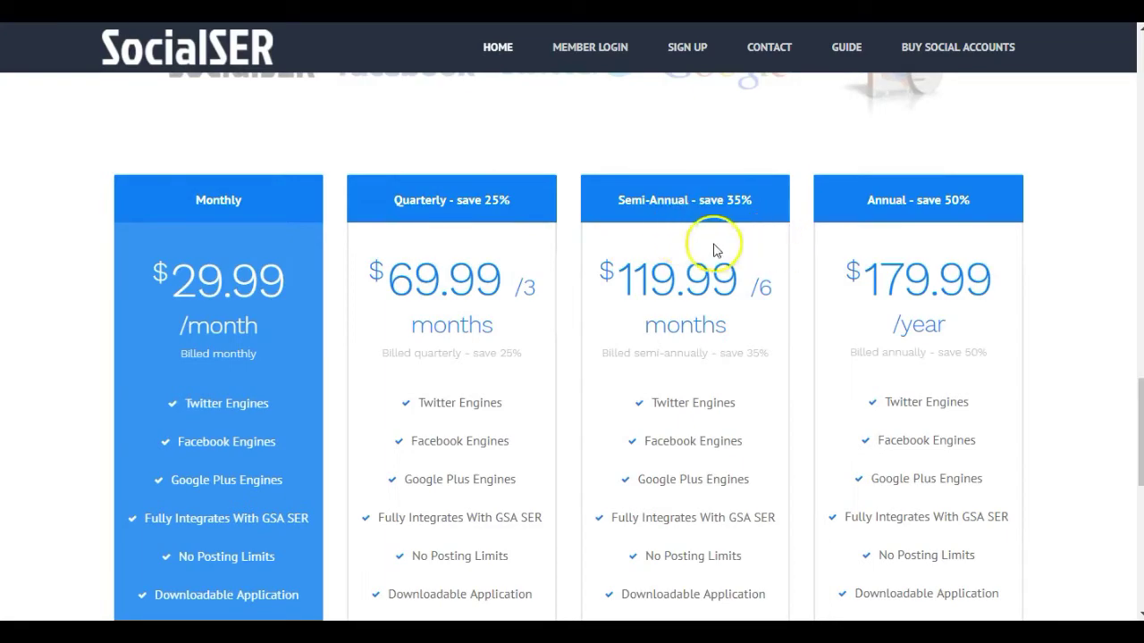
pyautogui.scroll(-2, 675, 248)
pyautogui.scroll(-5, 674, 253)
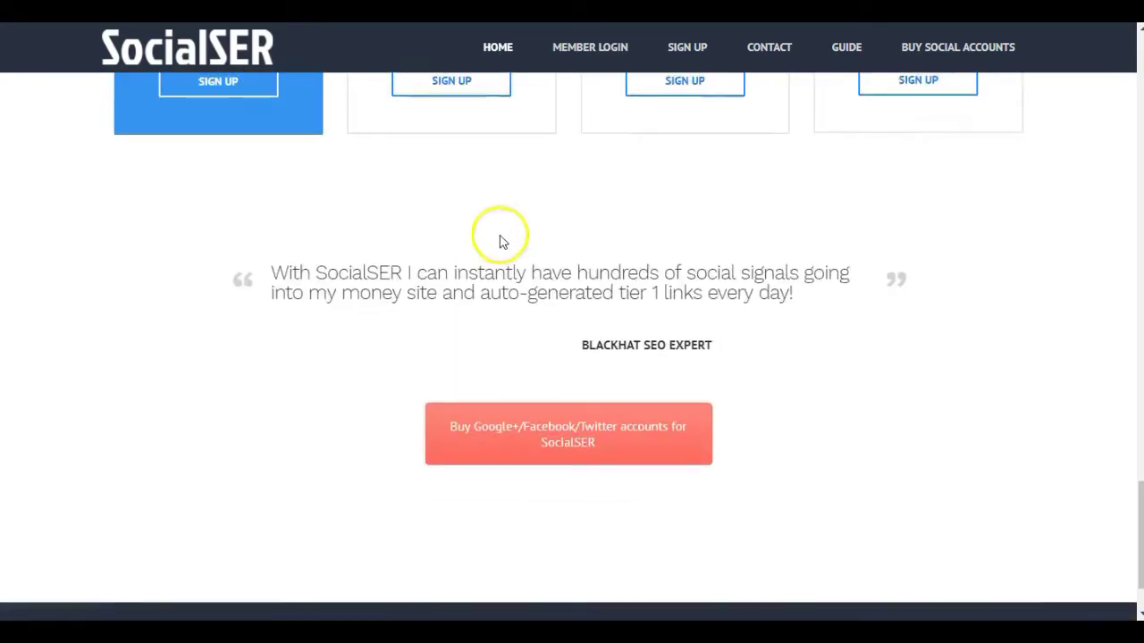
pyautogui.scroll(15, 628, 272)
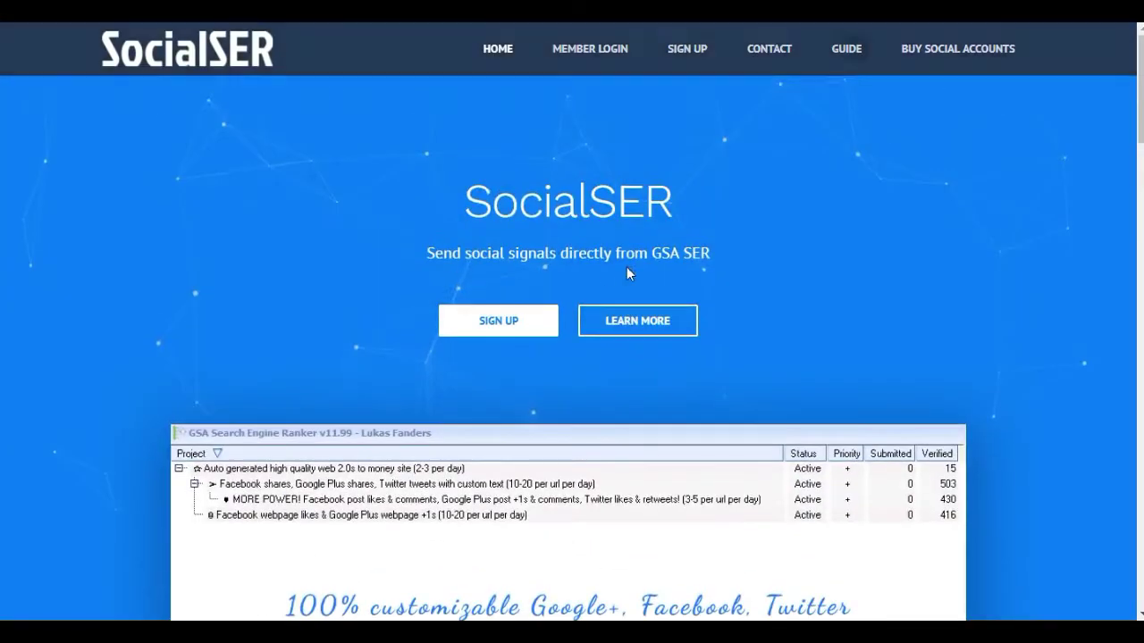
# - Switch to the BuyAccs.com site and examine the bulk prices per 1000 email, Facebook, Twitter and Tumblr accounts
pyautogui.click(398, 34)
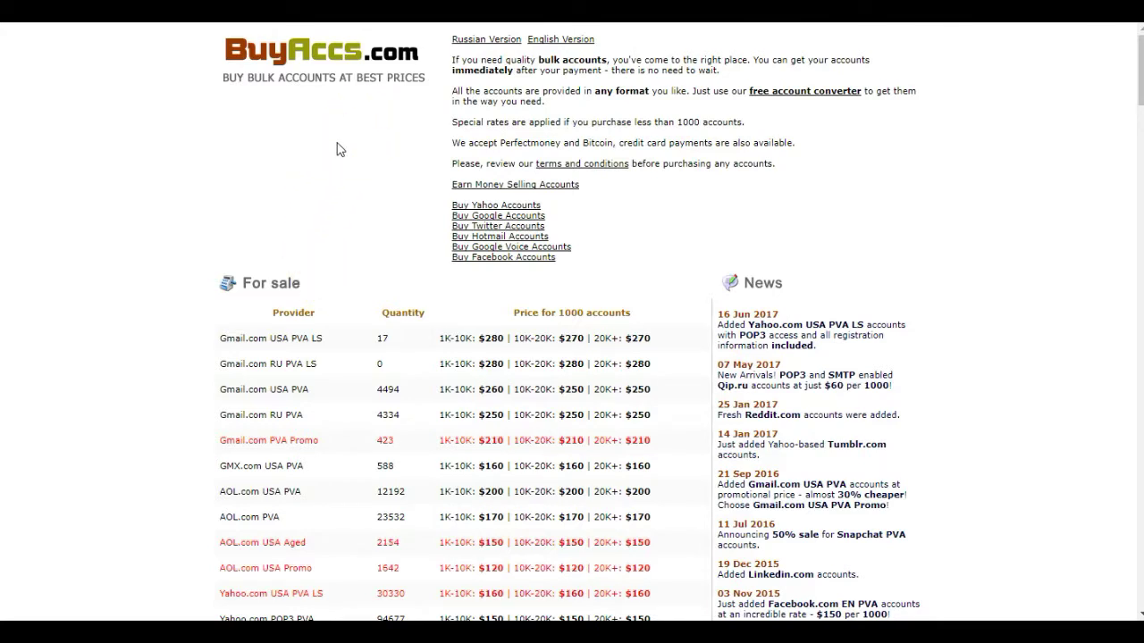
pyautogui.scroll(-3, 338, 149)
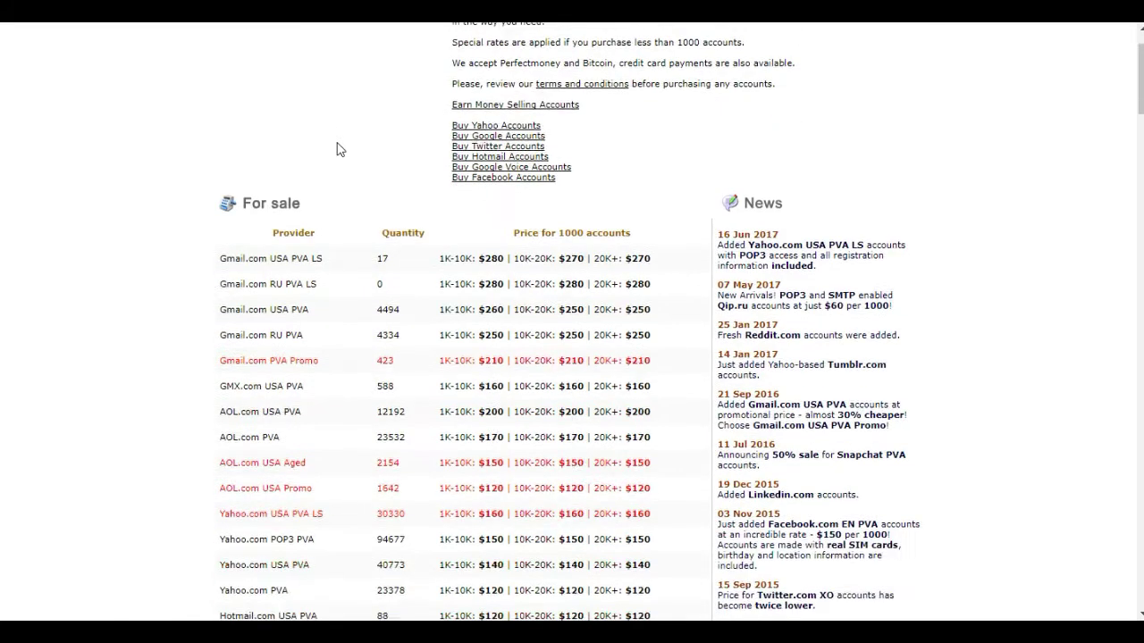
pyautogui.scroll(-1, 338, 149)
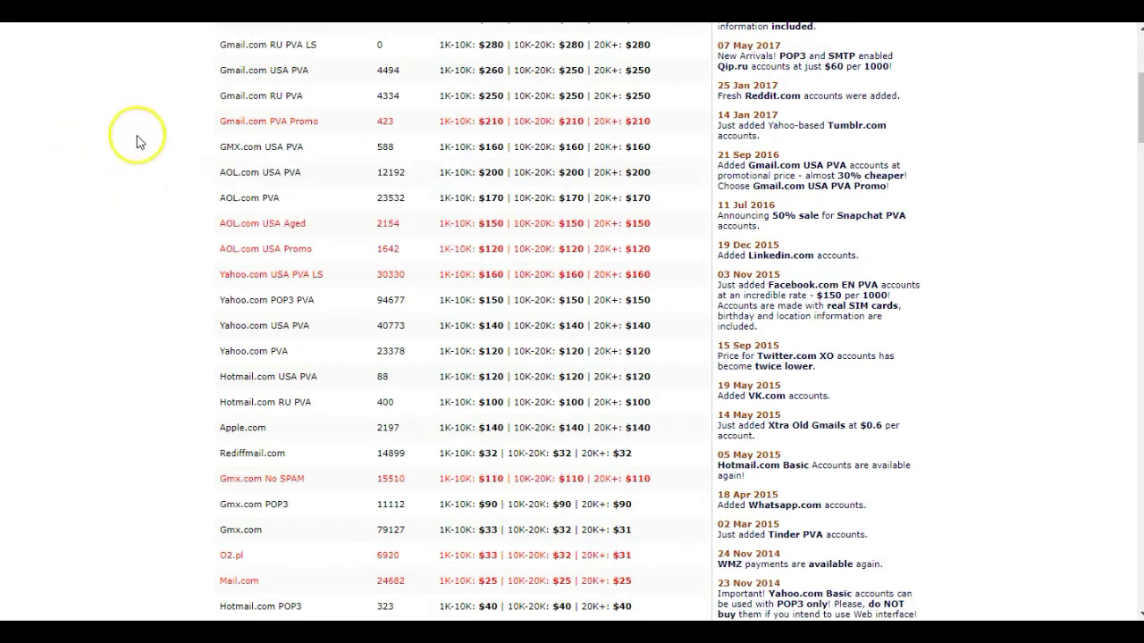
pyautogui.scroll(-3, 148, 138)
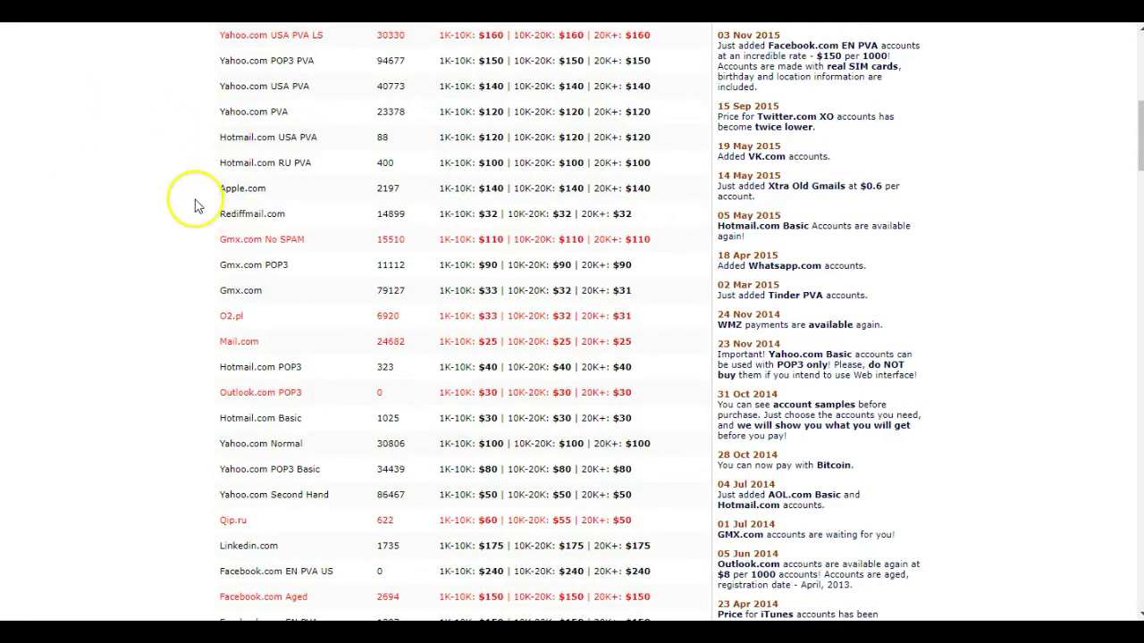
pyautogui.scroll(-5, 197, 195)
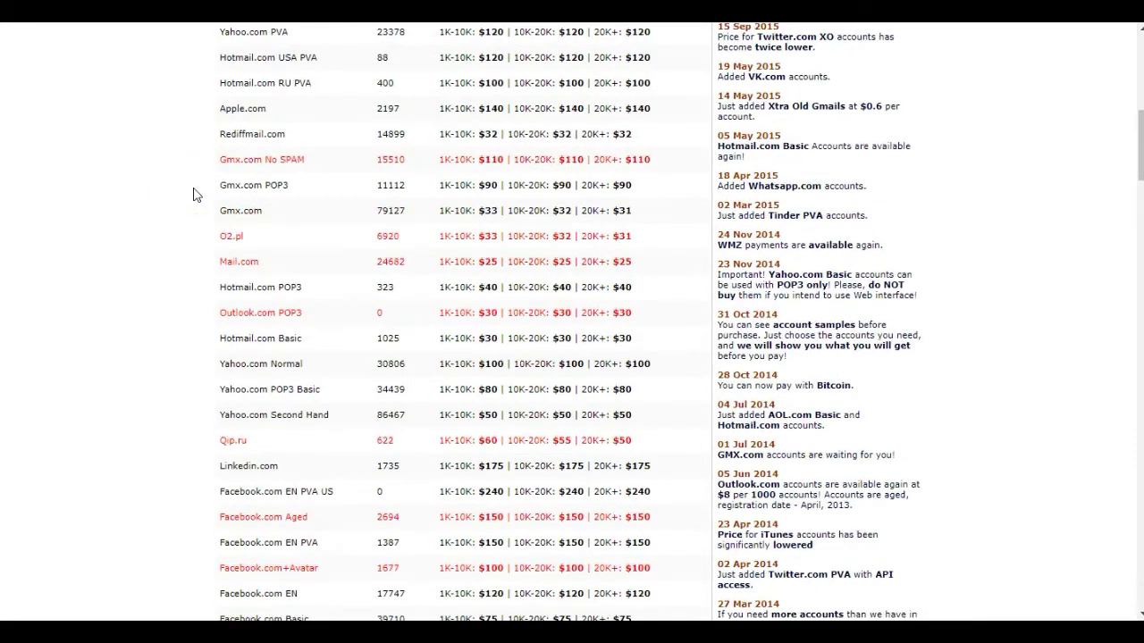
pyautogui.moveTo(252, 201)
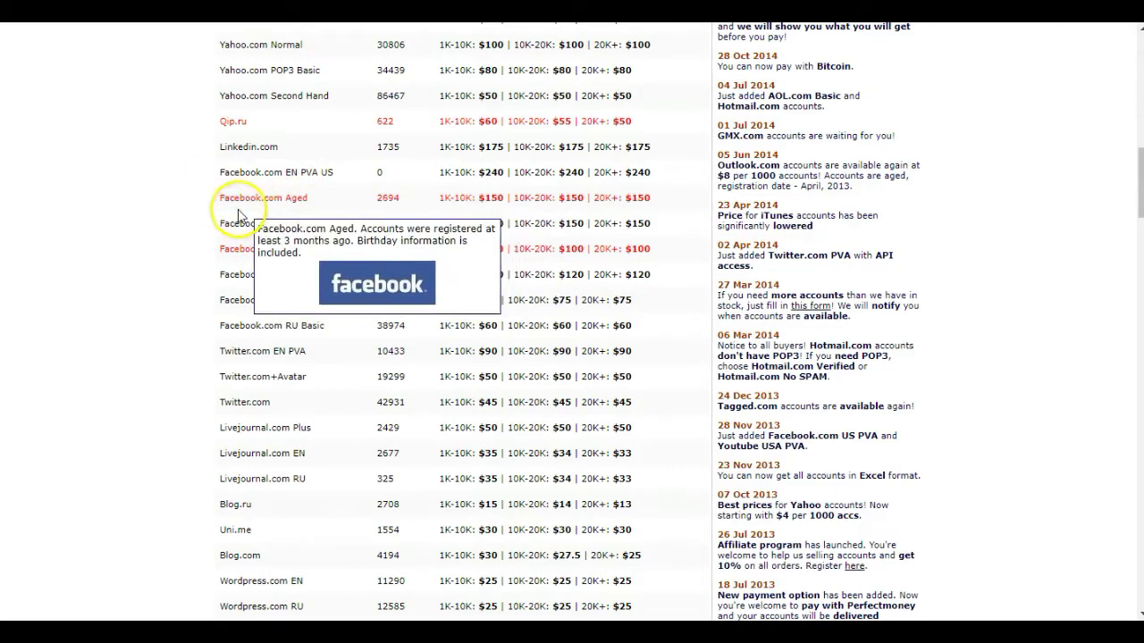
pyautogui.scroll(-1, 196, 191)
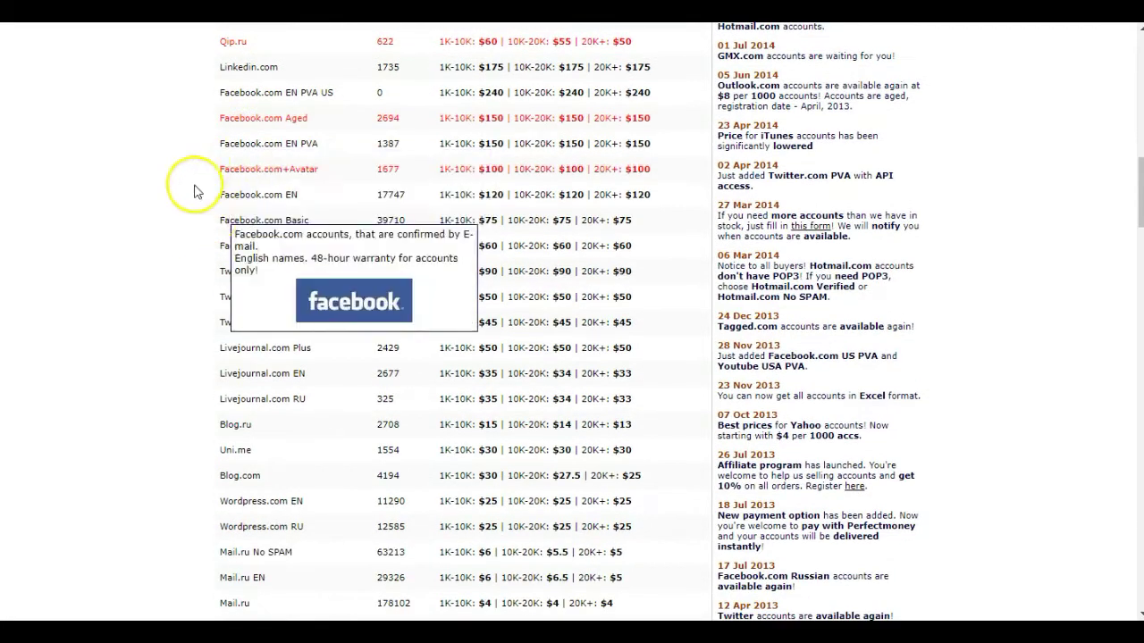
pyautogui.scroll(-2, 223, 232)
pyautogui.scroll(-7, 235, 258)
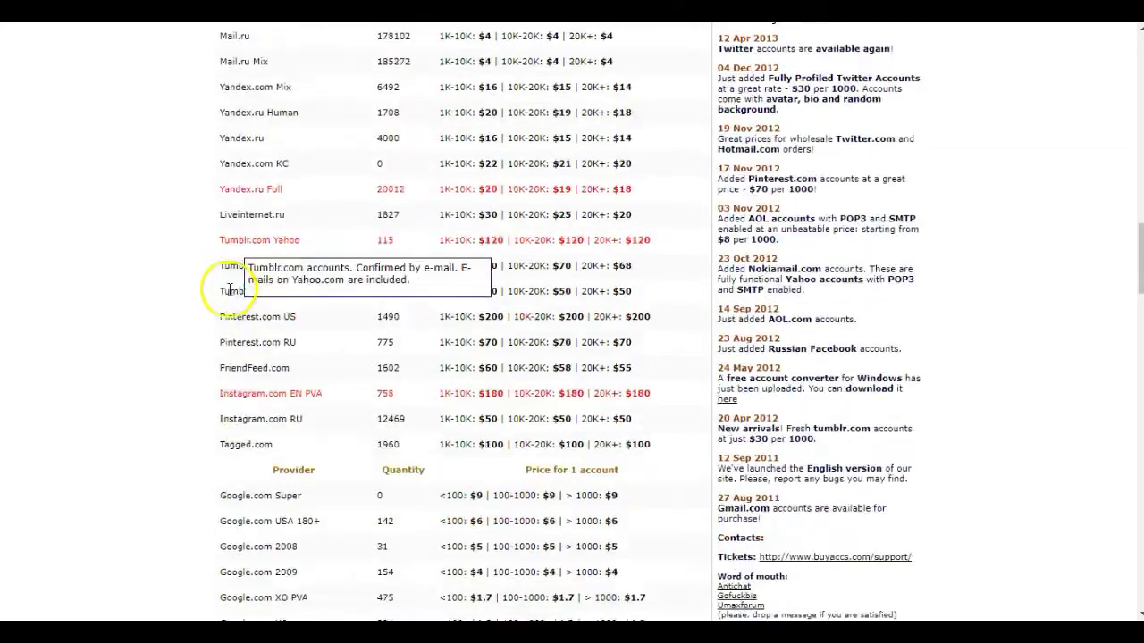
pyautogui.scroll(8, 210, 300)
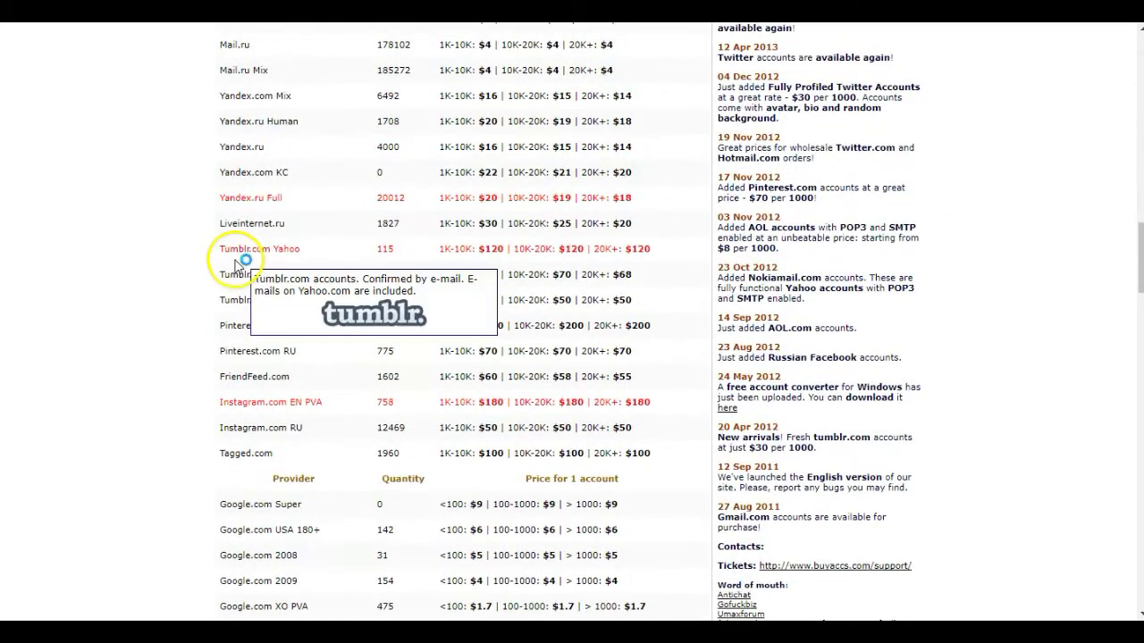
pyautogui.scroll(5, 216, 278)
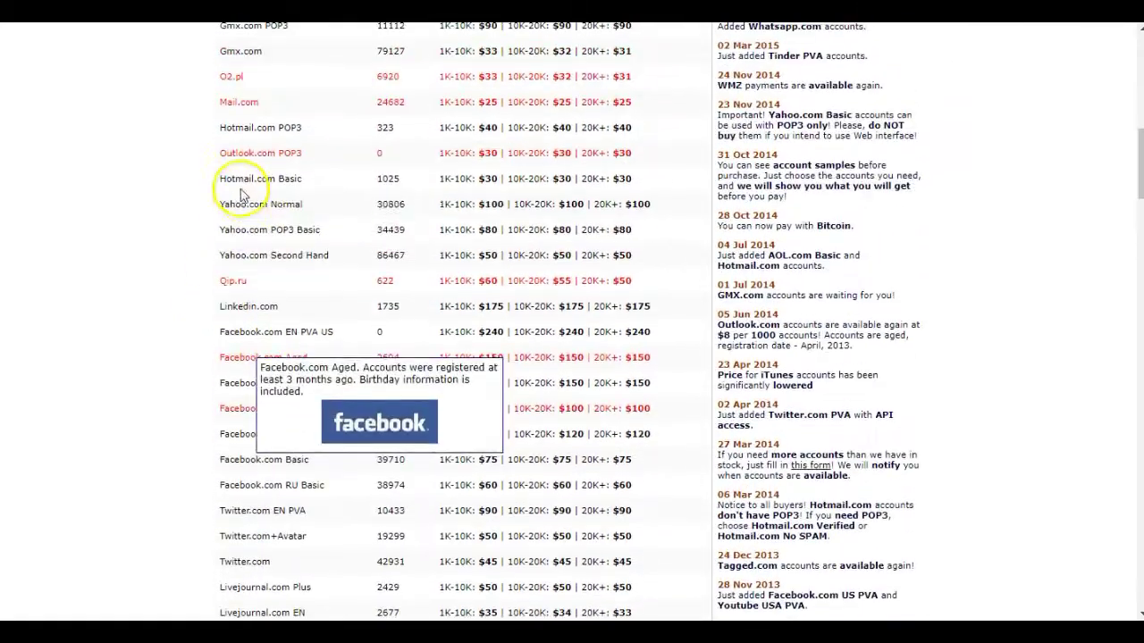
pyautogui.scroll(6, 242, 199)
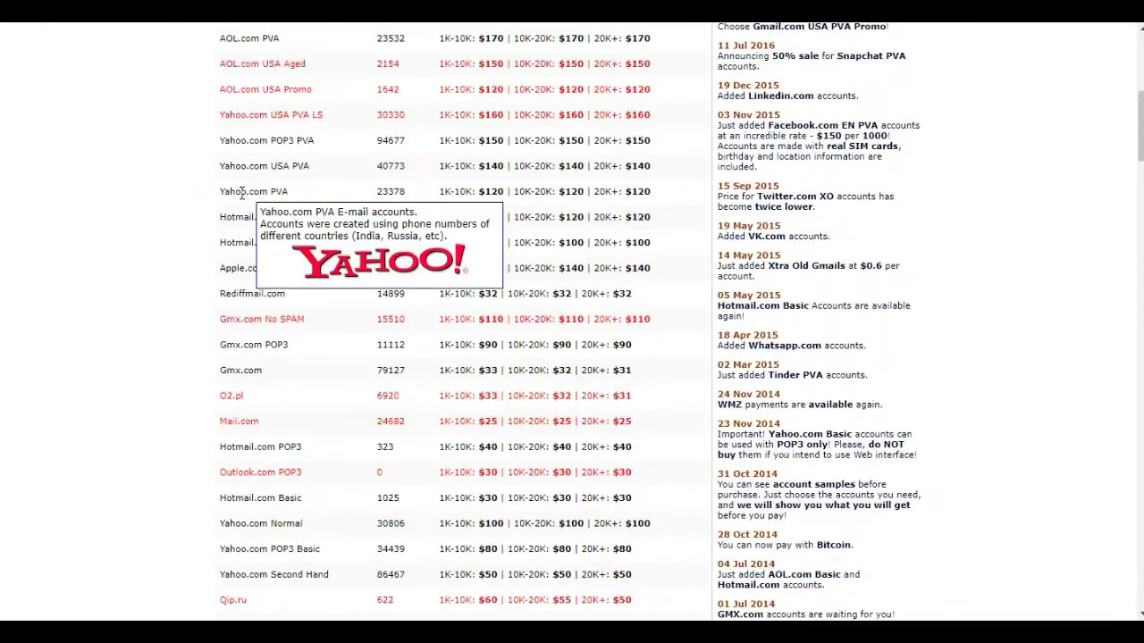
pyautogui.scroll(-7, 242, 193)
pyautogui.scroll(-15, 241, 193)
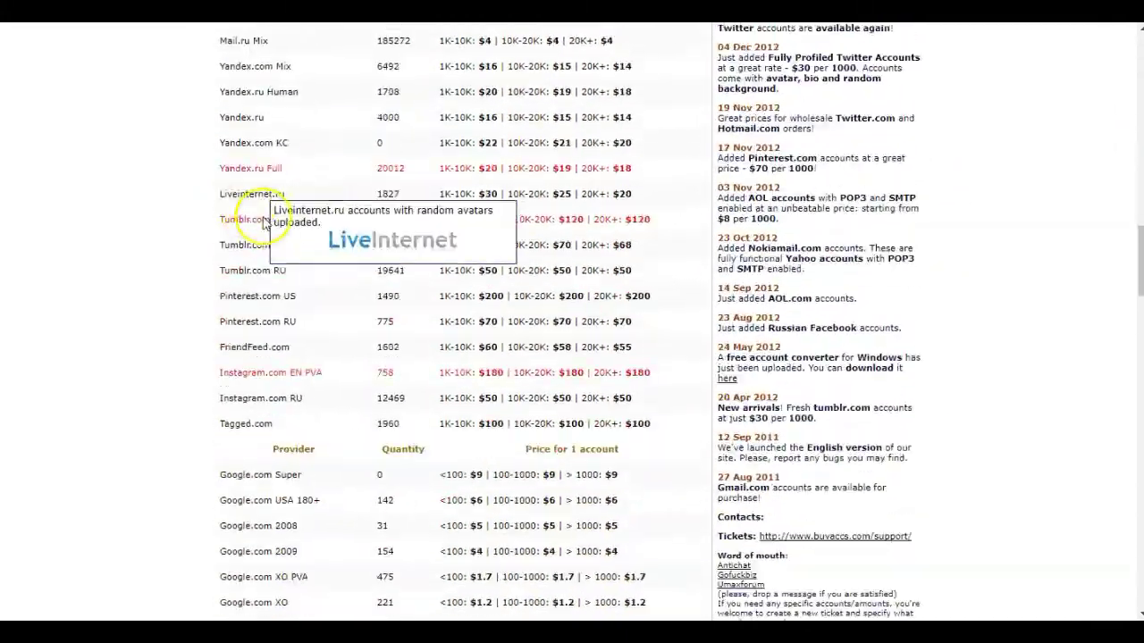
# - Examine the Twitter listings in the single-account price table, checking descriptions of the PVA, Index, XO and follower-based types
pyautogui.scroll(-9, 263, 209)
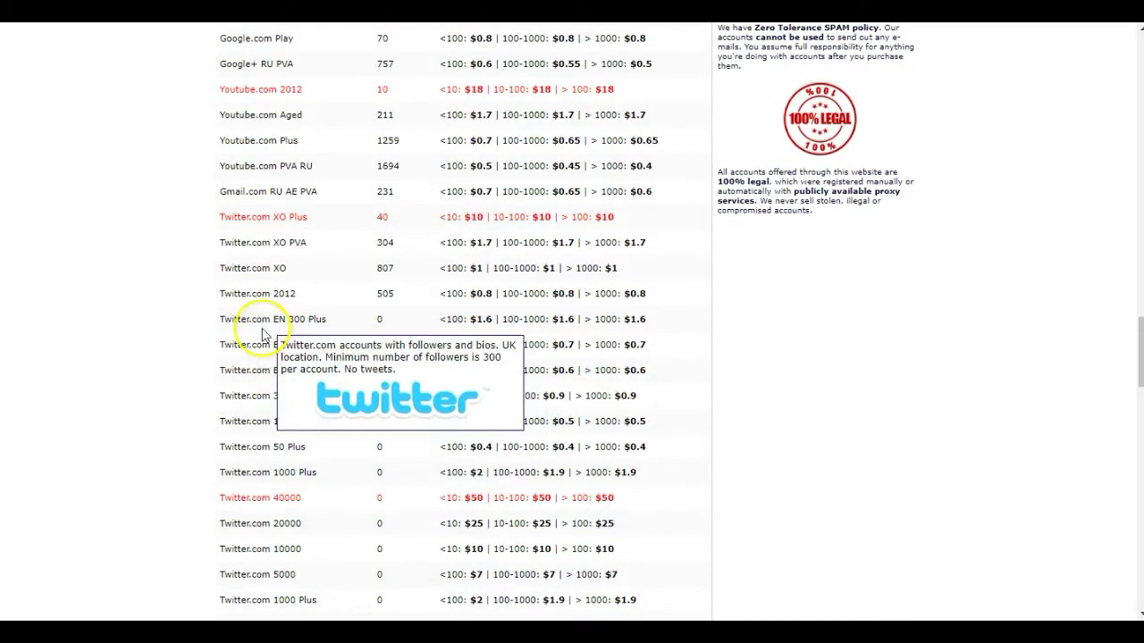
pyautogui.scroll(-1, 292, 391)
pyautogui.scroll(-3, 292, 394)
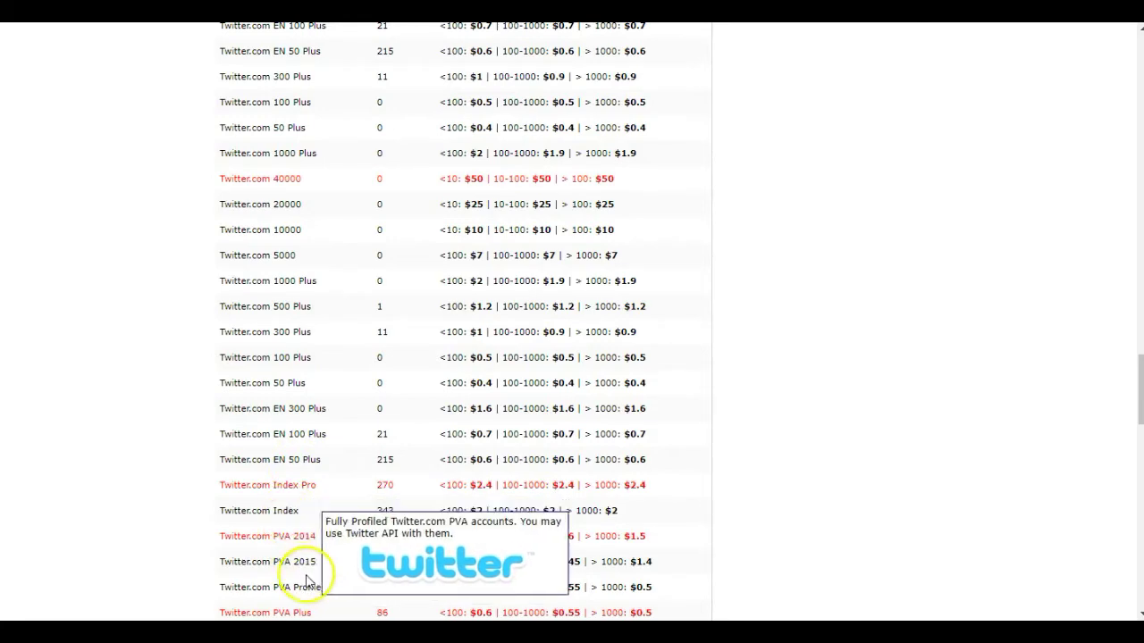
pyautogui.scroll(-1, 308, 558)
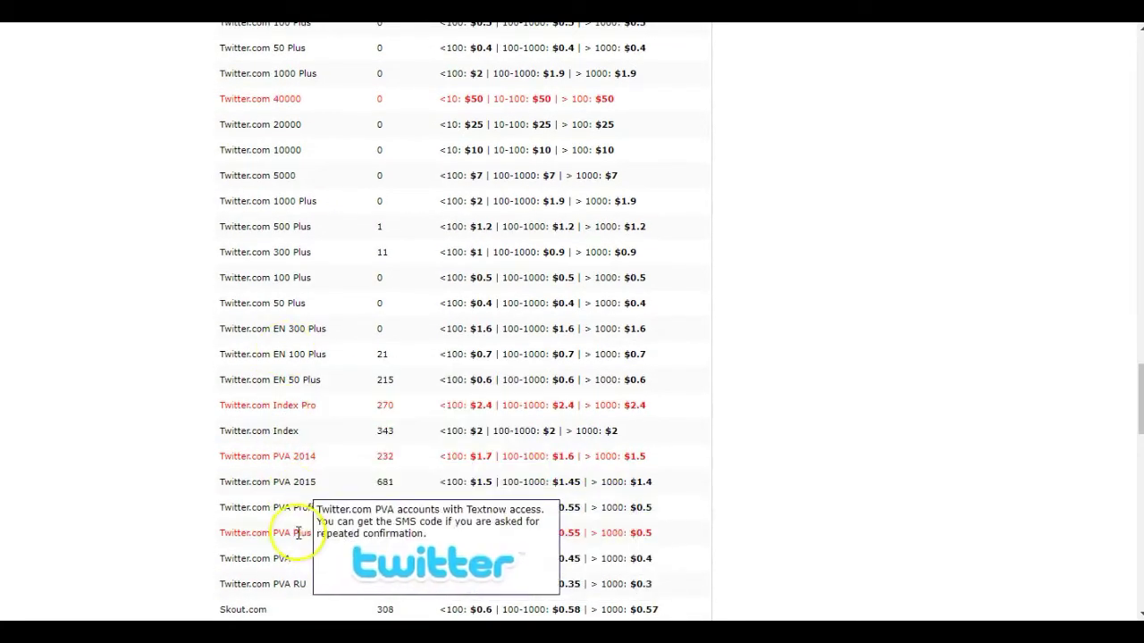
pyautogui.scroll(-1, 288, 550)
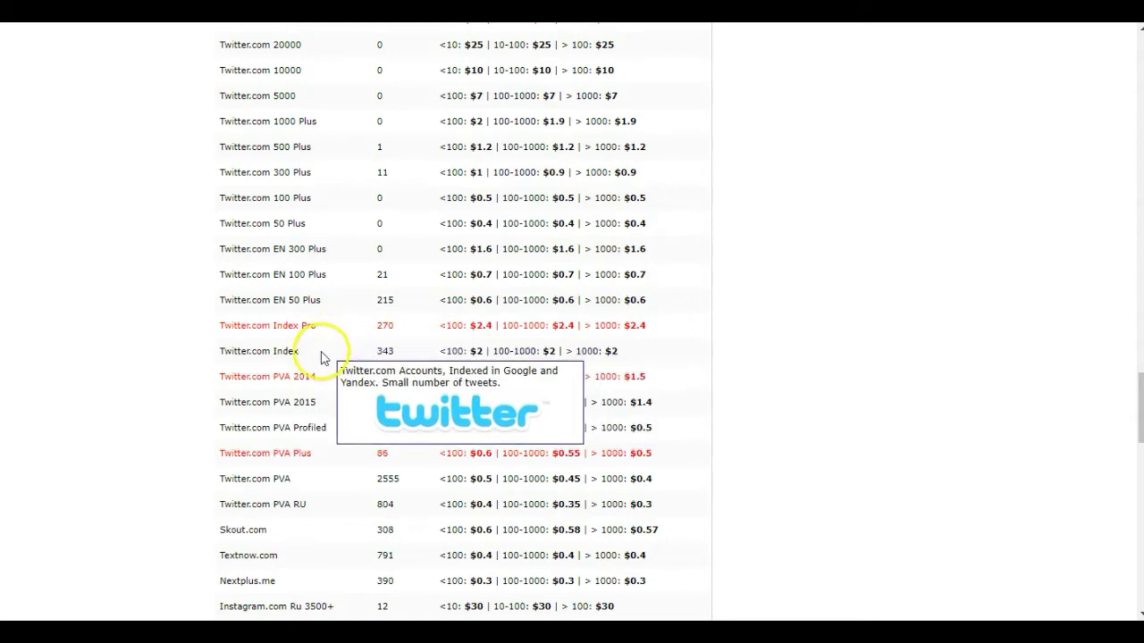
pyautogui.scroll(1, 322, 357)
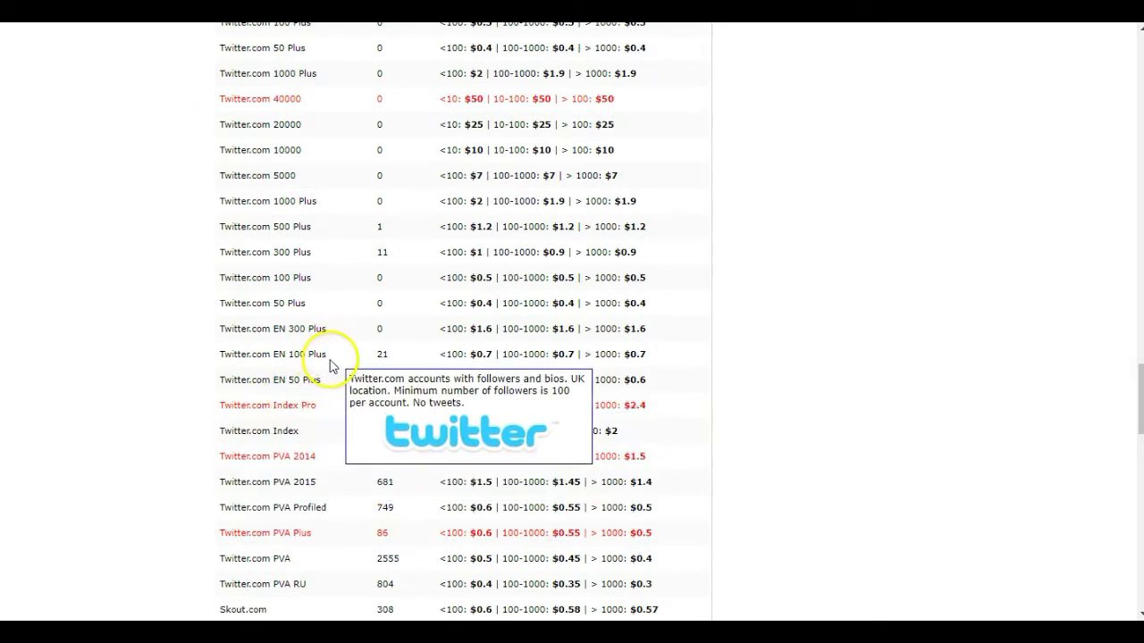
pyautogui.scroll(1, 327, 357)
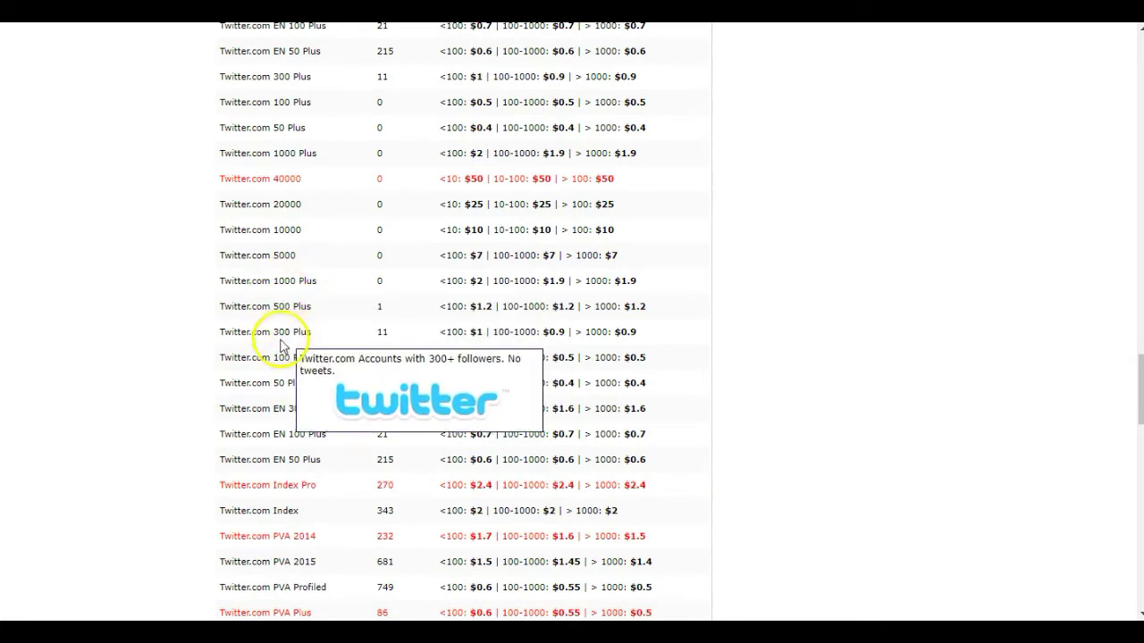
pyautogui.scroll(2, 291, 304)
pyautogui.scroll(1, 273, 288)
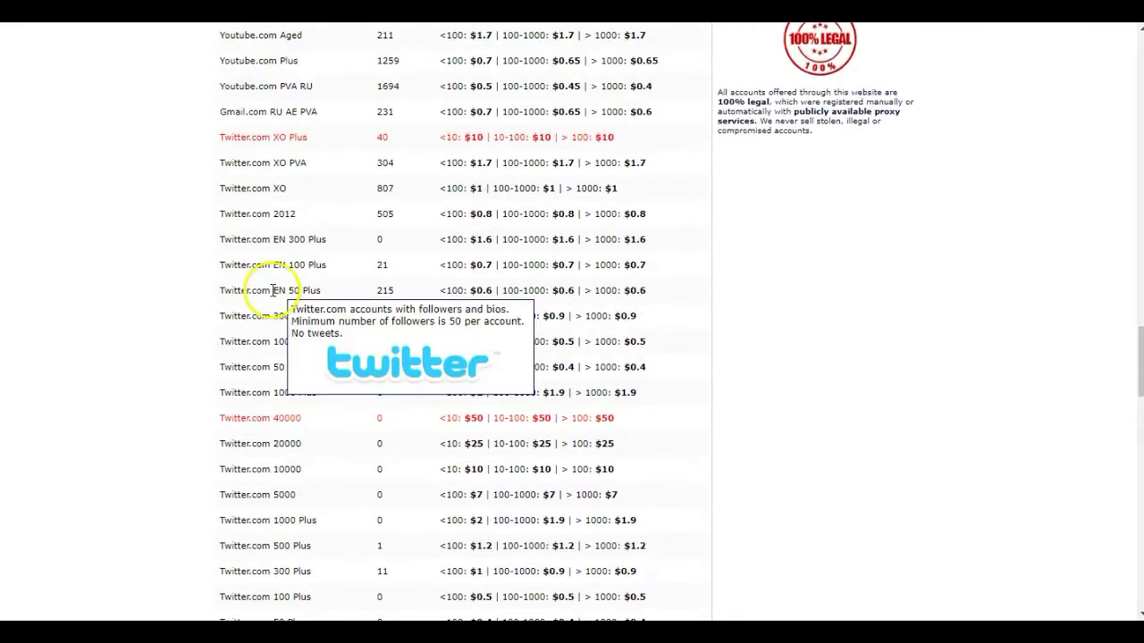
pyautogui.scroll(1, 274, 289)
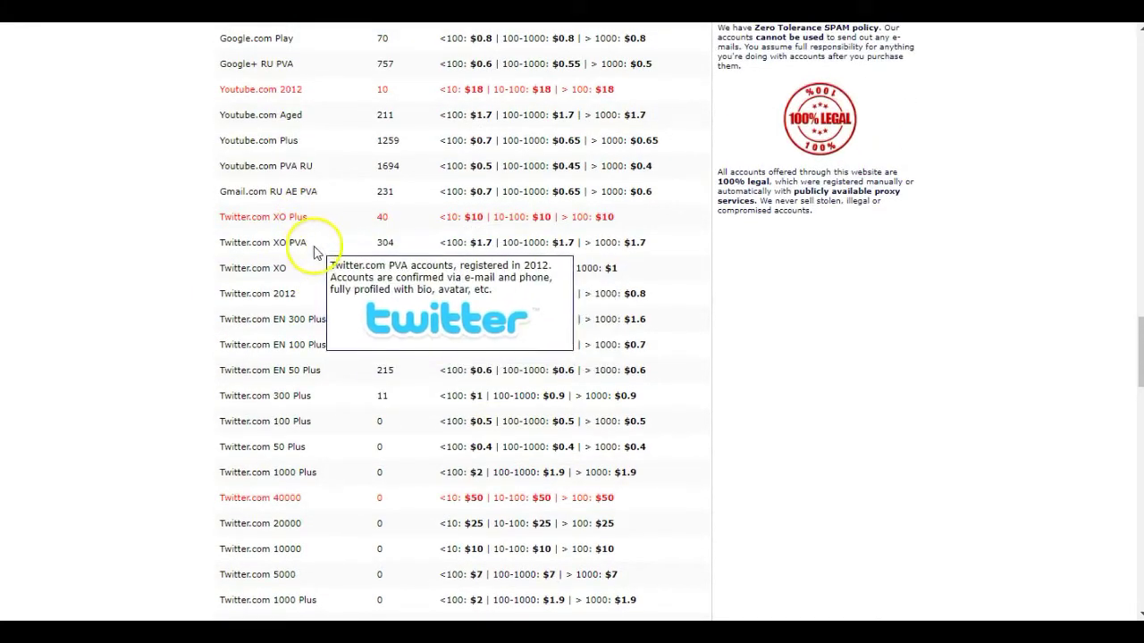
# - Compare the YouTube, Gmail and Google Voice single-account listings, and return to the bulk Facebook and Twitter listings
pyautogui.scroll(2, 292, 246)
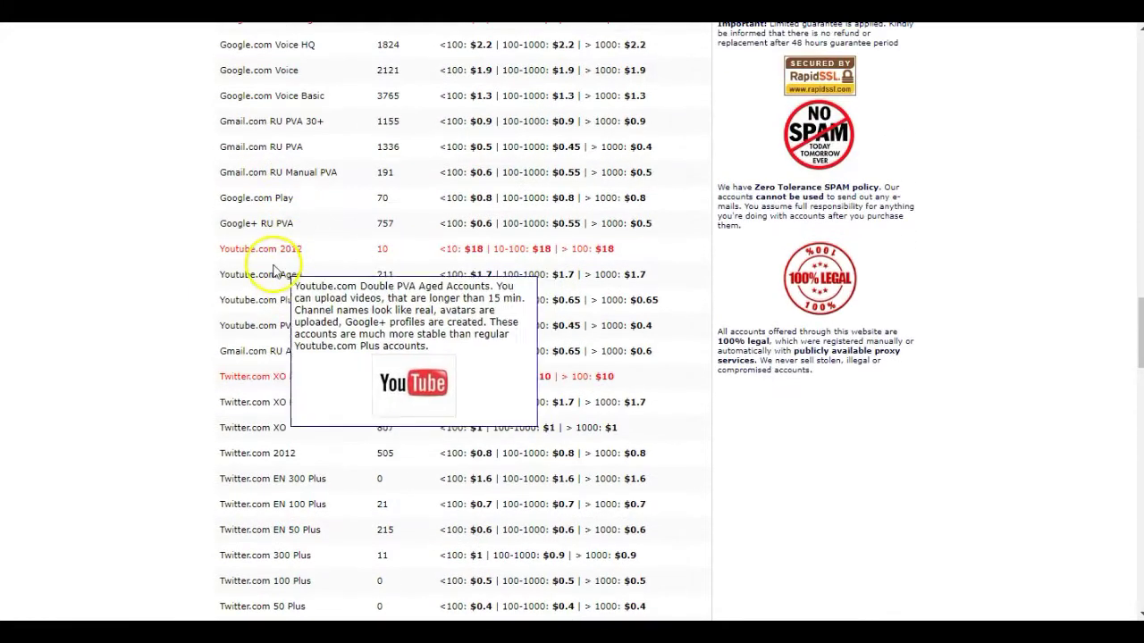
pyautogui.scroll(1, 286, 259)
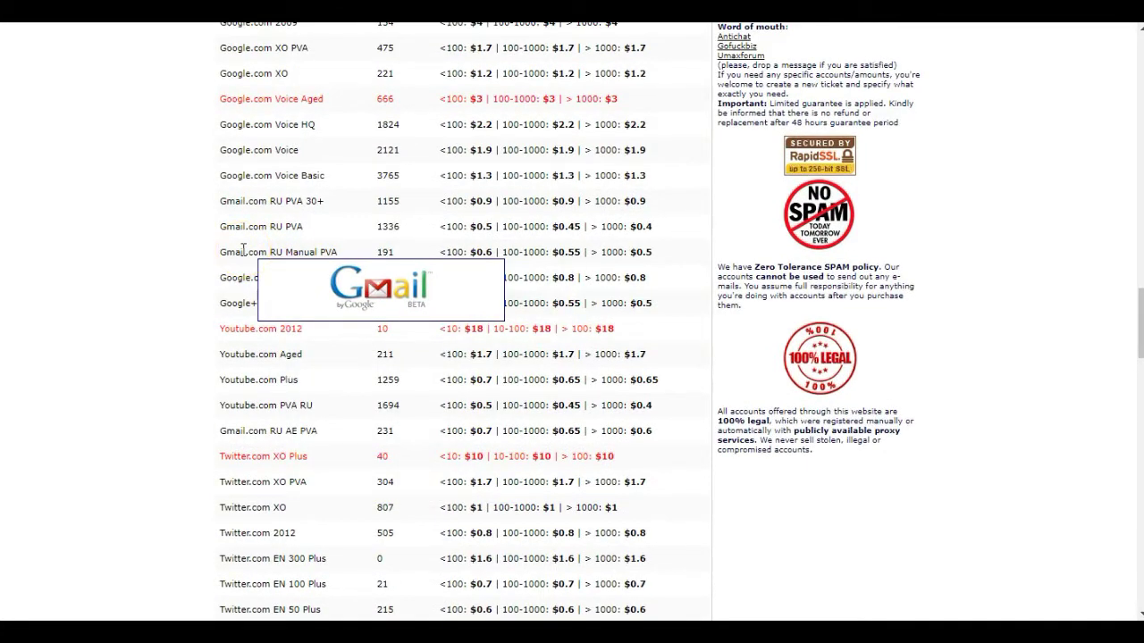
pyautogui.click(240, 252)
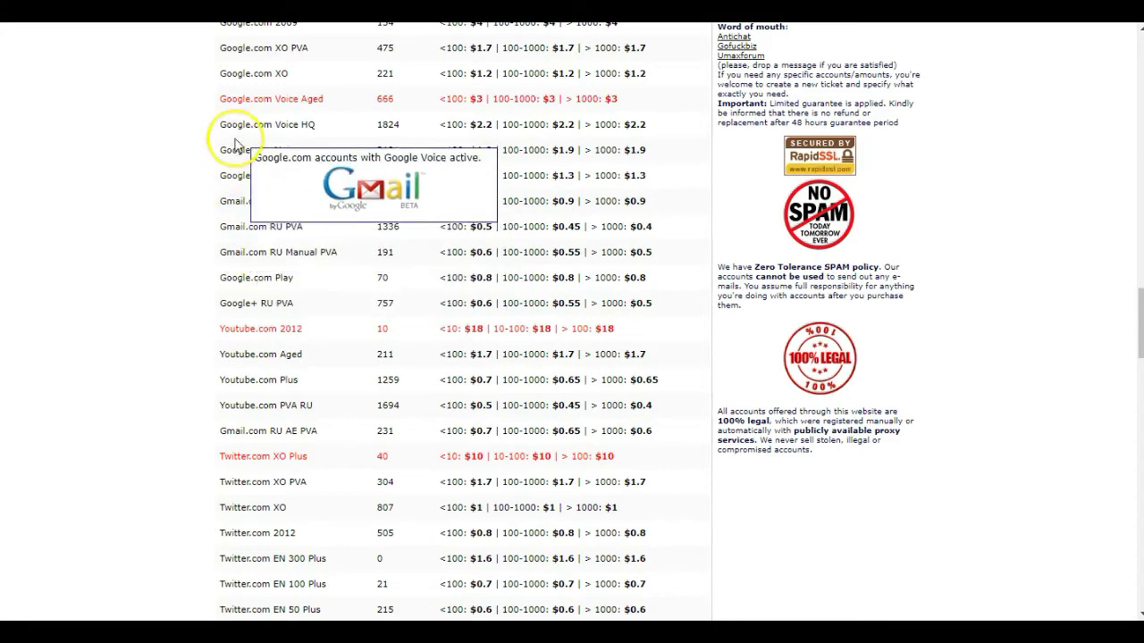
pyautogui.scroll(2, 265, 200)
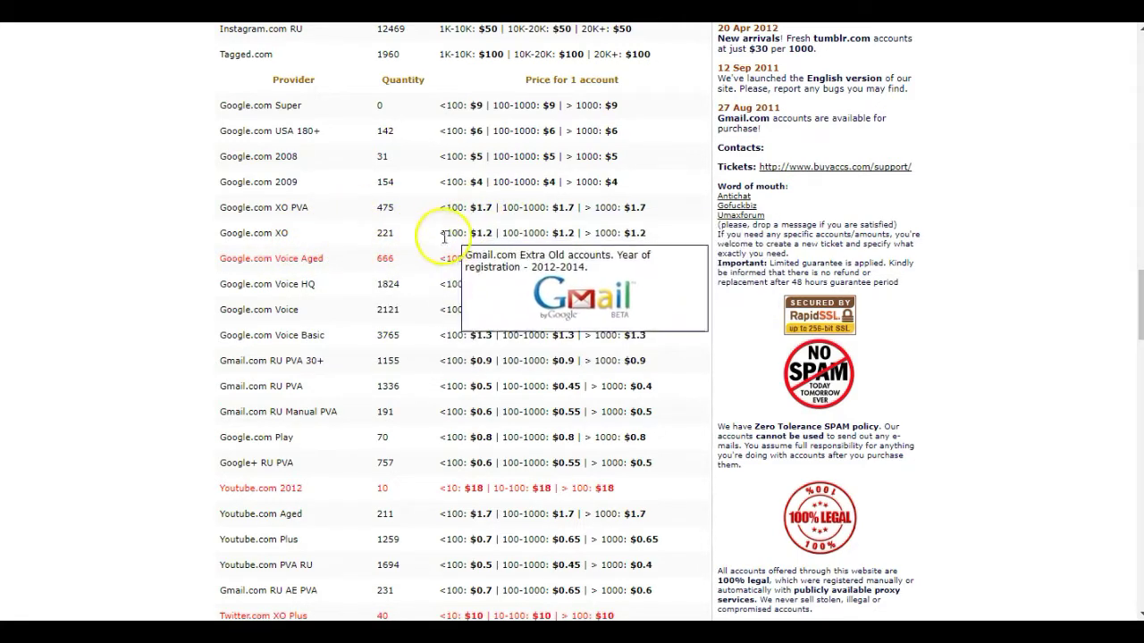
pyautogui.scroll(2, 425, 246)
pyautogui.scroll(4, 422, 253)
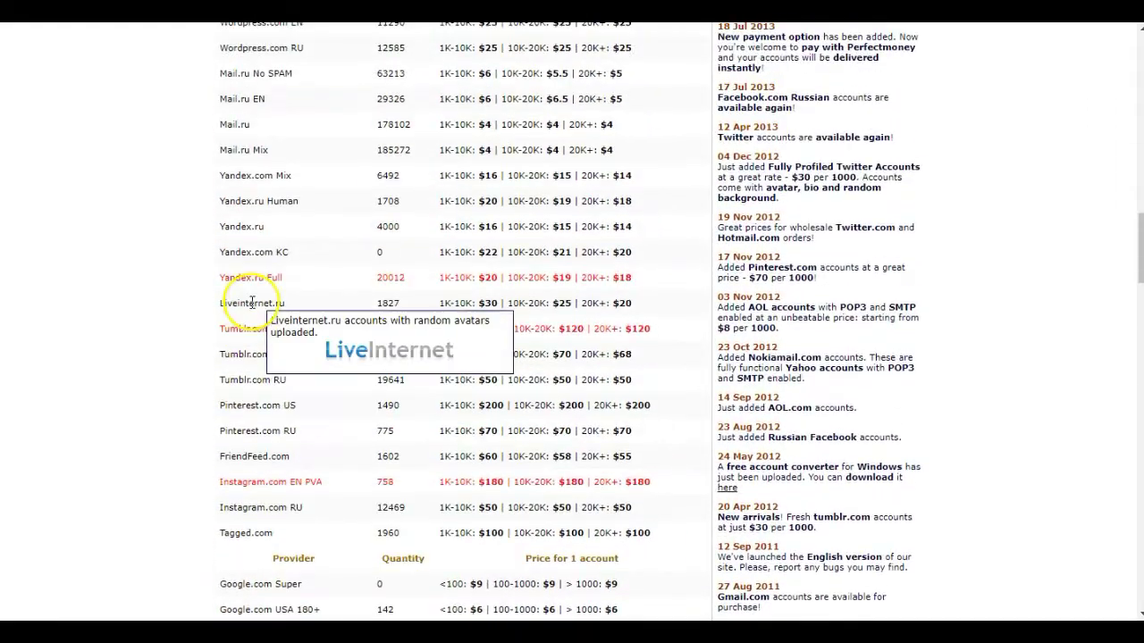
pyautogui.scroll(8, 252, 302)
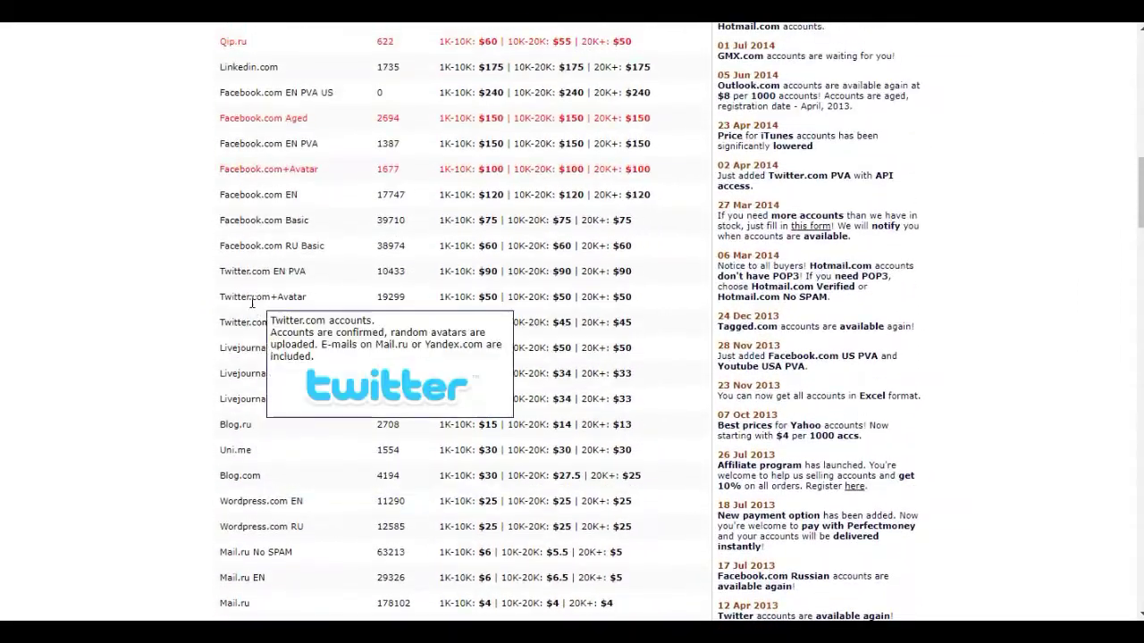
# - Recheck the bulk Gmail, Yahoo and Facebook listings on BuyAccs.com, and highlight the Twitter.com EN PVA listing
pyautogui.scroll(11, 252, 301)
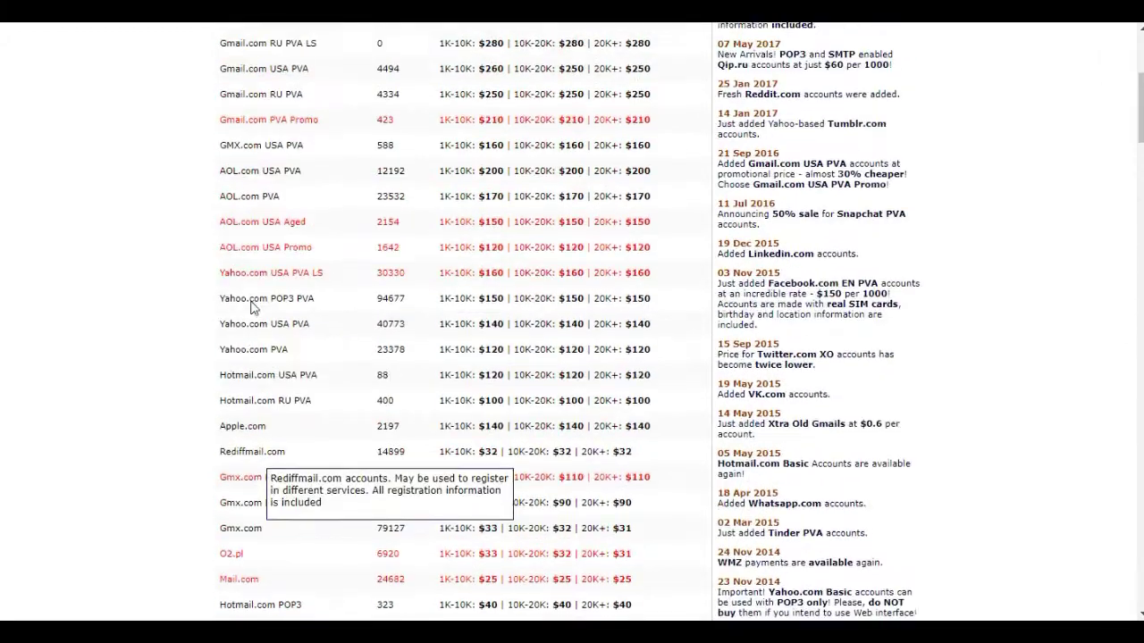
pyautogui.scroll(1, 252, 302)
pyautogui.scroll(-5, 304, 268)
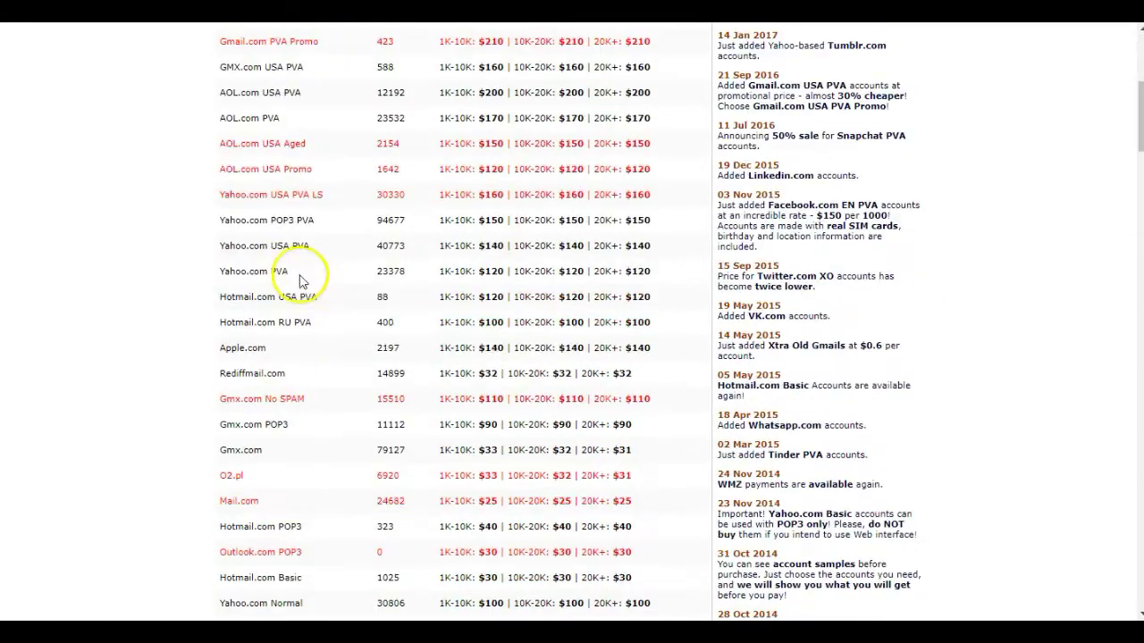
pyautogui.scroll(-7, 265, 295)
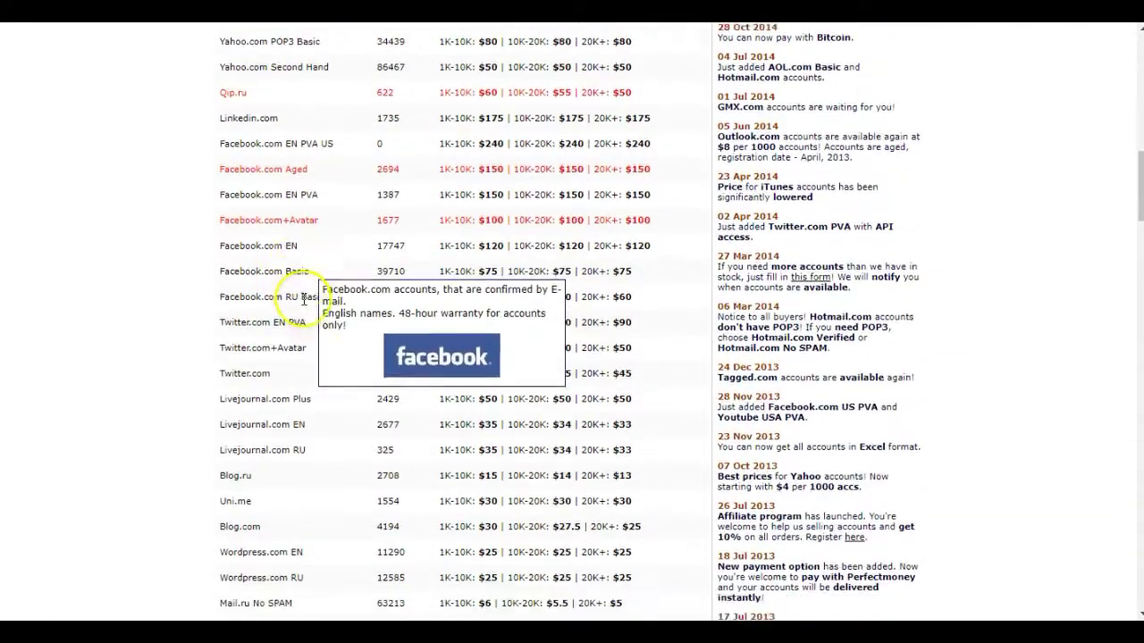
pyautogui.moveTo(218, 271); pyautogui.dragTo(304, 271)
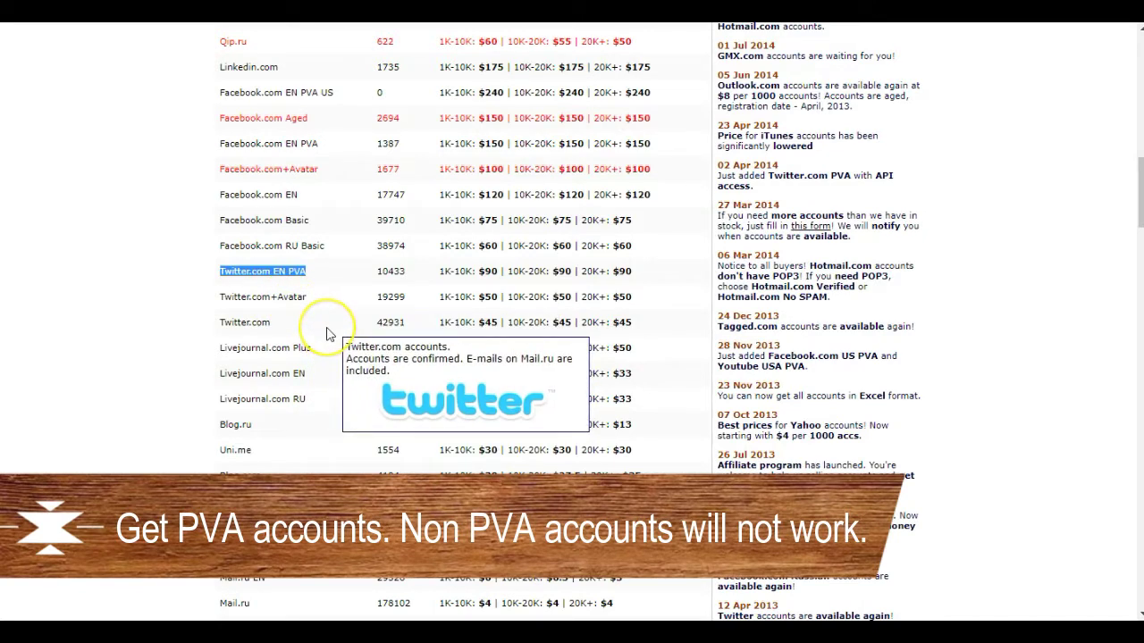
pyautogui.click(269, 277)
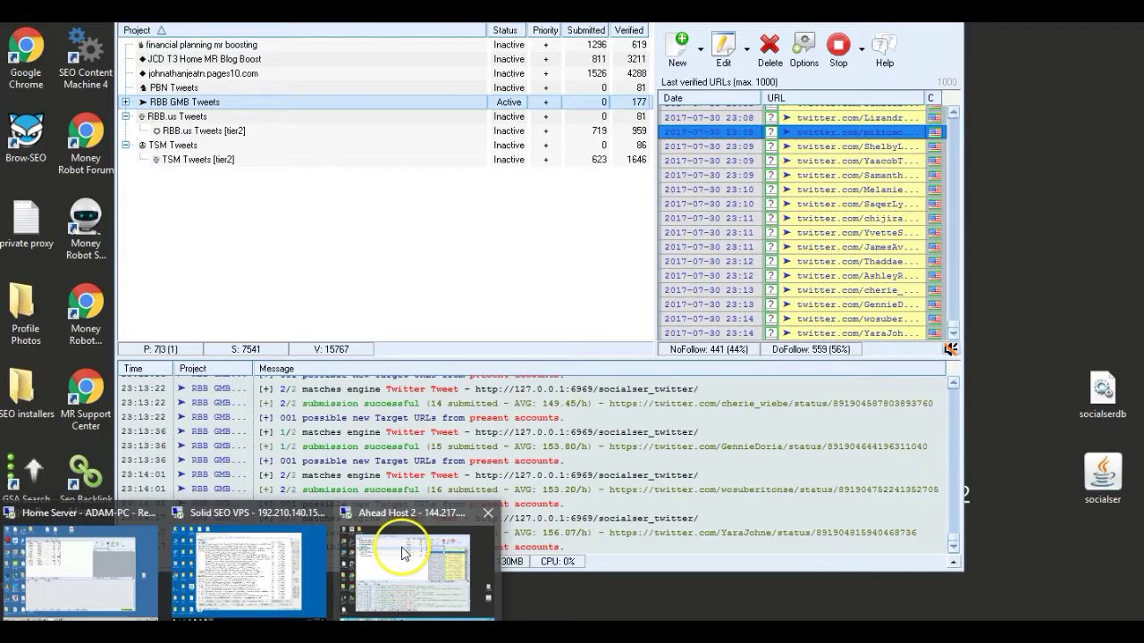
# - Switch to GSA Search Engine Ranker on the Ahead Host 2 remote desktop, inspect the RBB GMB Tweets project, and open a verified tweet URL
pyautogui.click(403, 554)
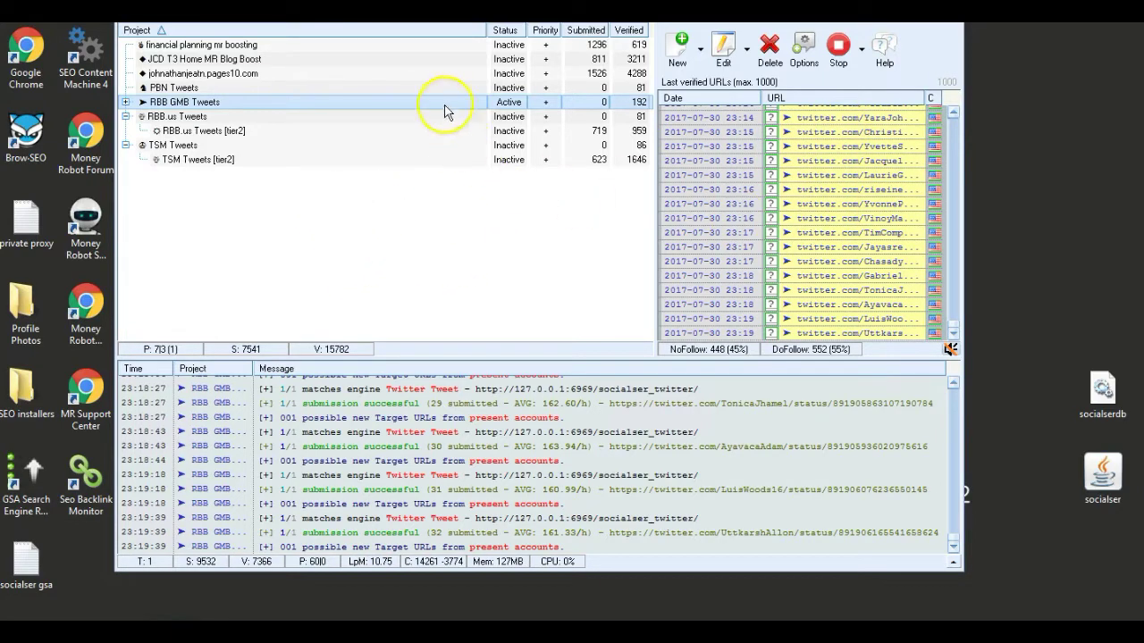
pyautogui.moveTo(409, 106)
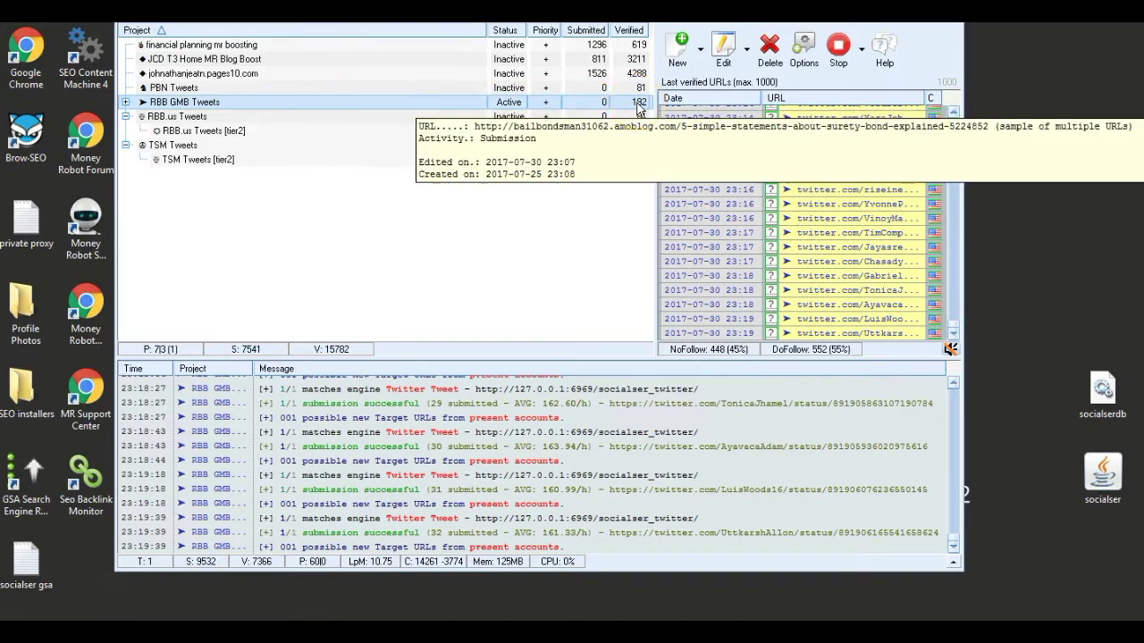
pyautogui.moveTo(832, 261)
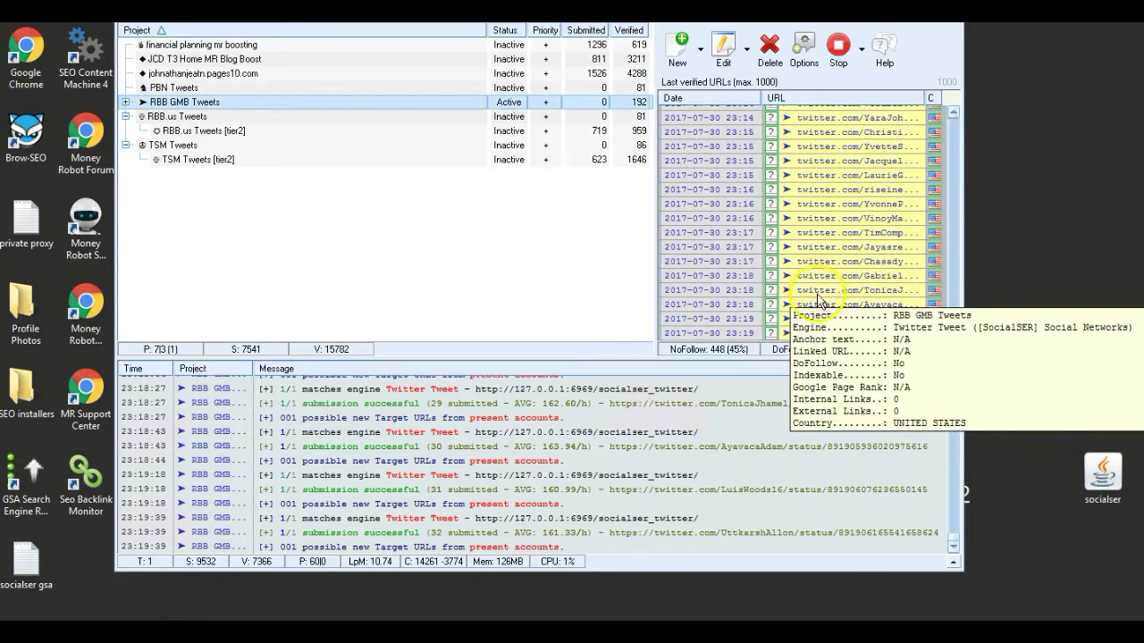
pyautogui.doubleClick(815, 290)
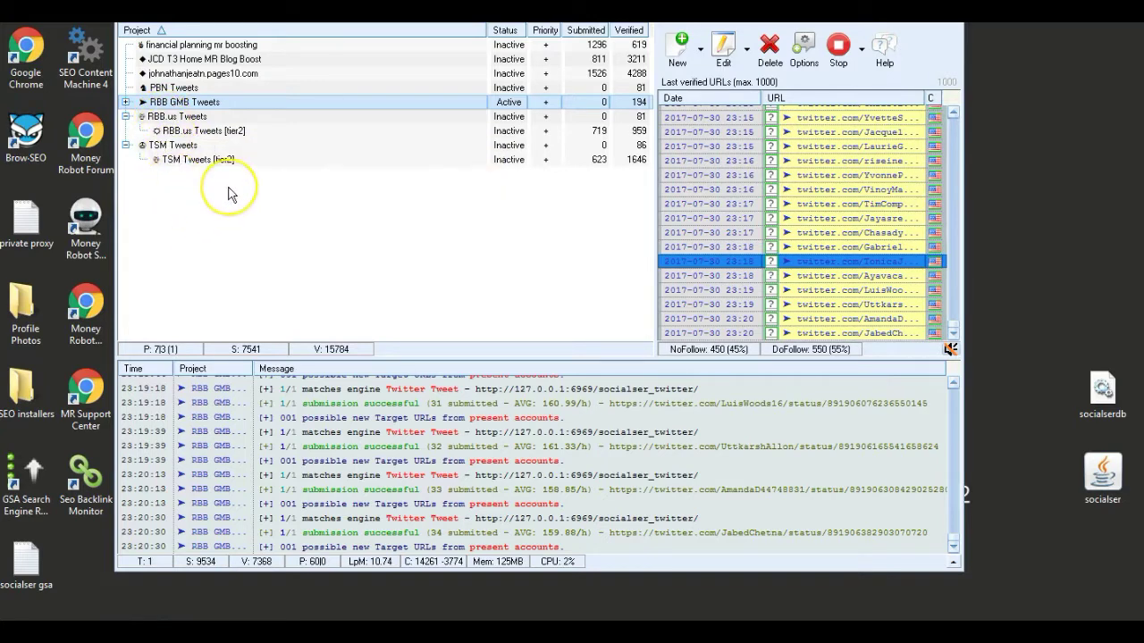
pyautogui.click(217, 180)
pyautogui.click(268, 180)
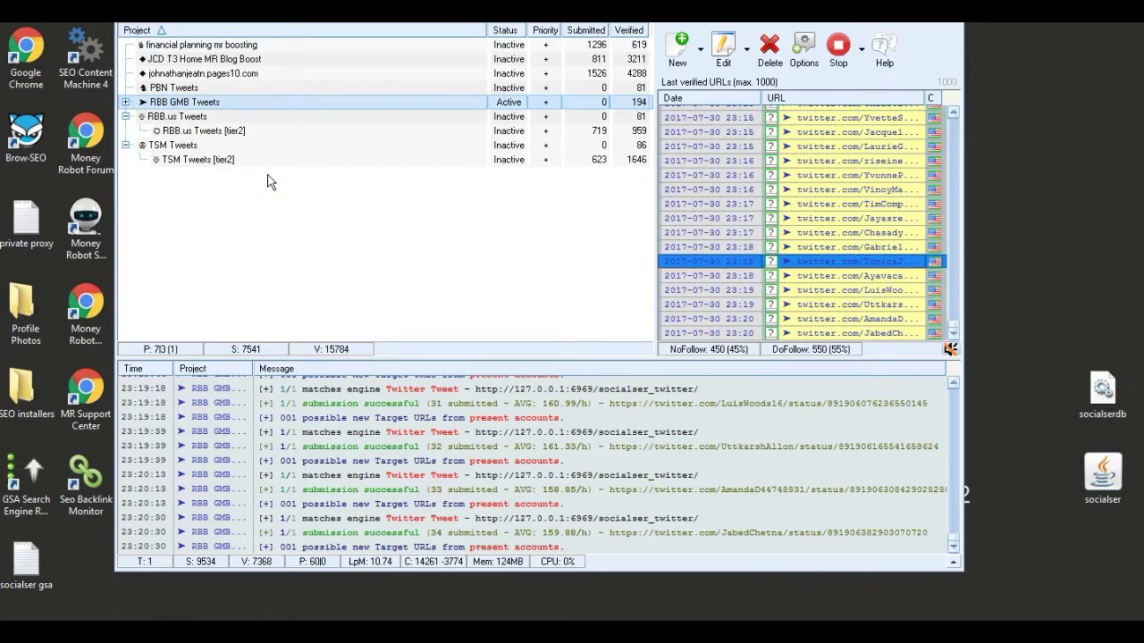
pyautogui.click(301, 159)
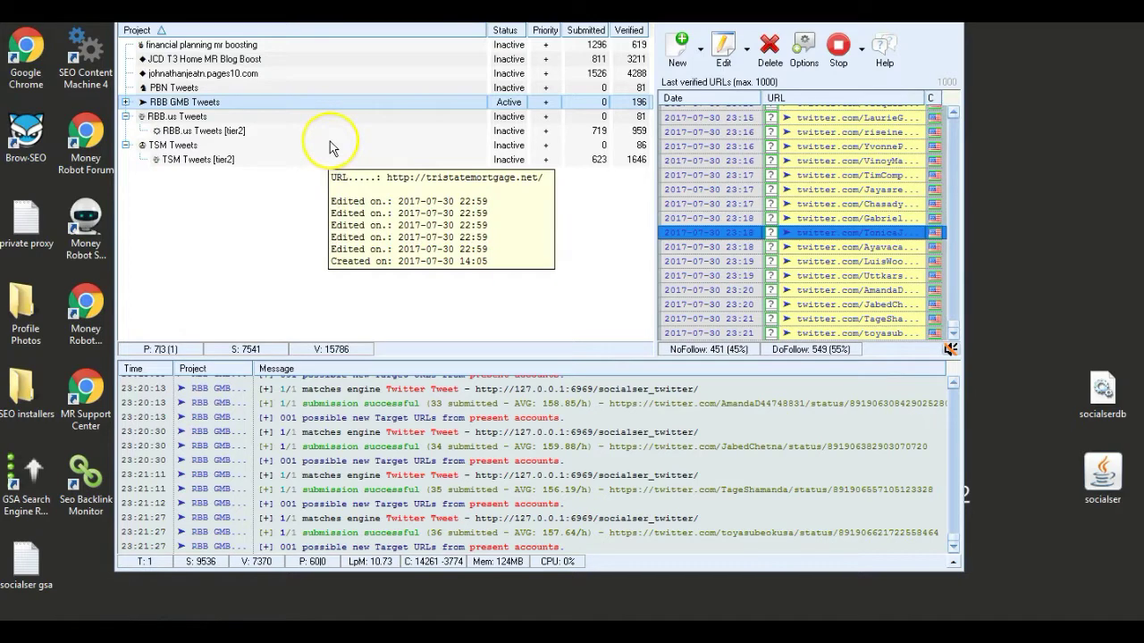
pyautogui.click(329, 241)
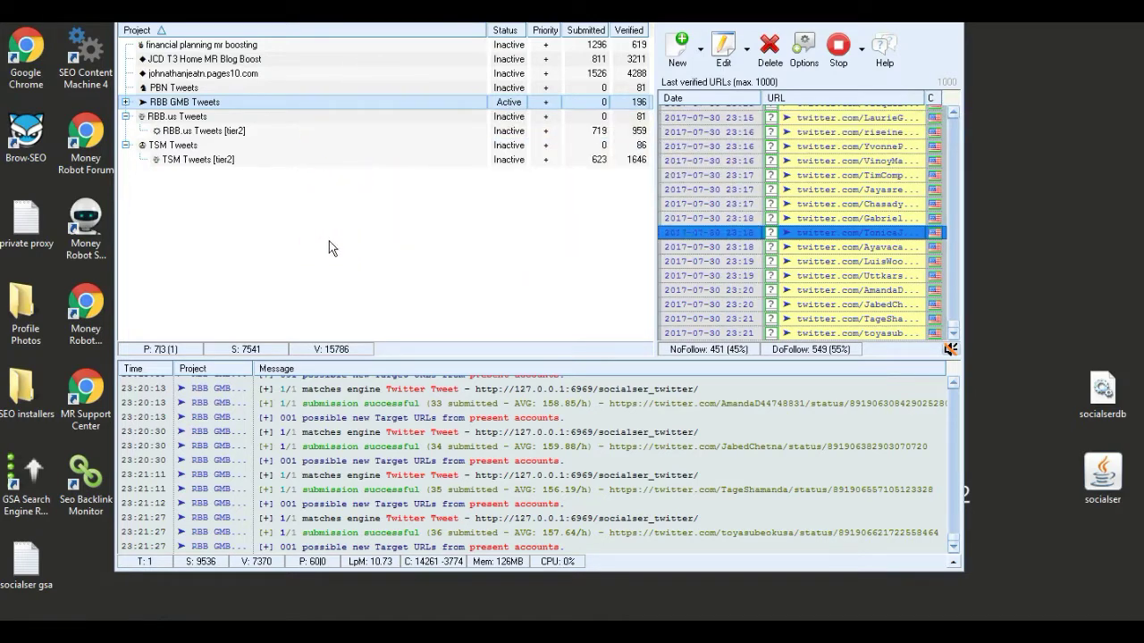
pyautogui.click(259, 176)
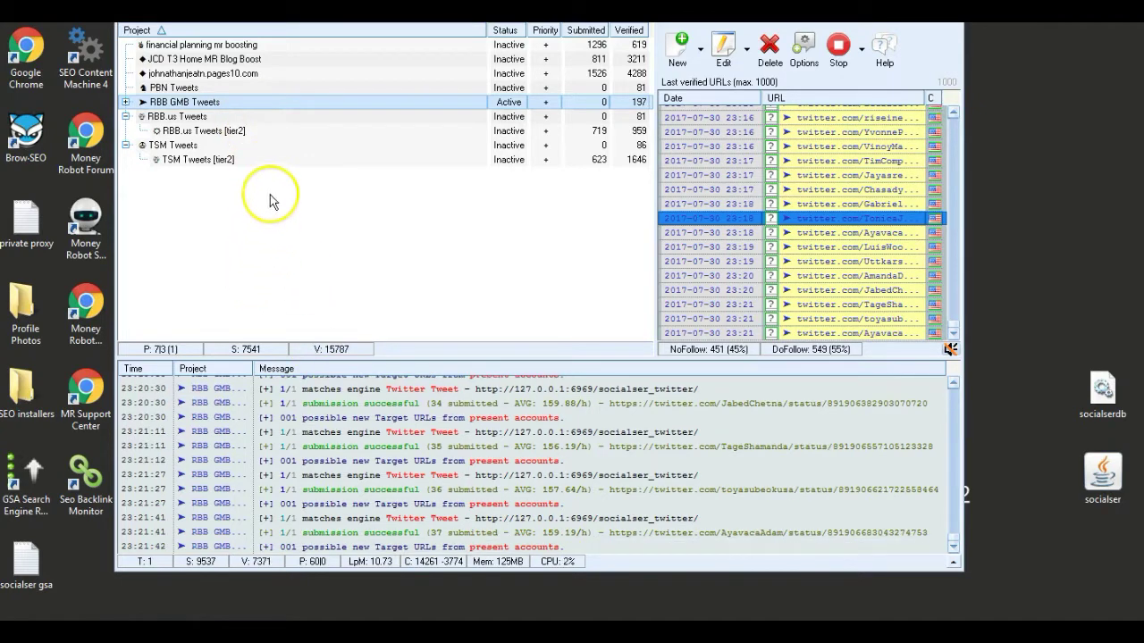
# - Open the RBB.us Tweets [tier2] project and review its submission platforms, SocialSER engine list and project options
pyautogui.click(222, 133)
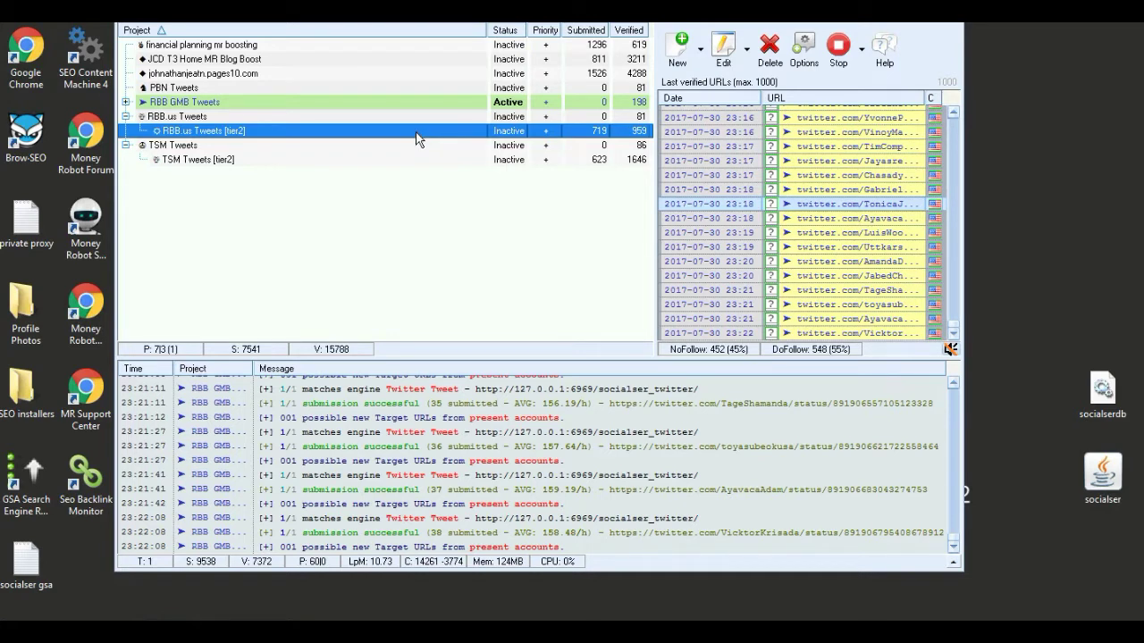
pyautogui.doubleClick(245, 134)
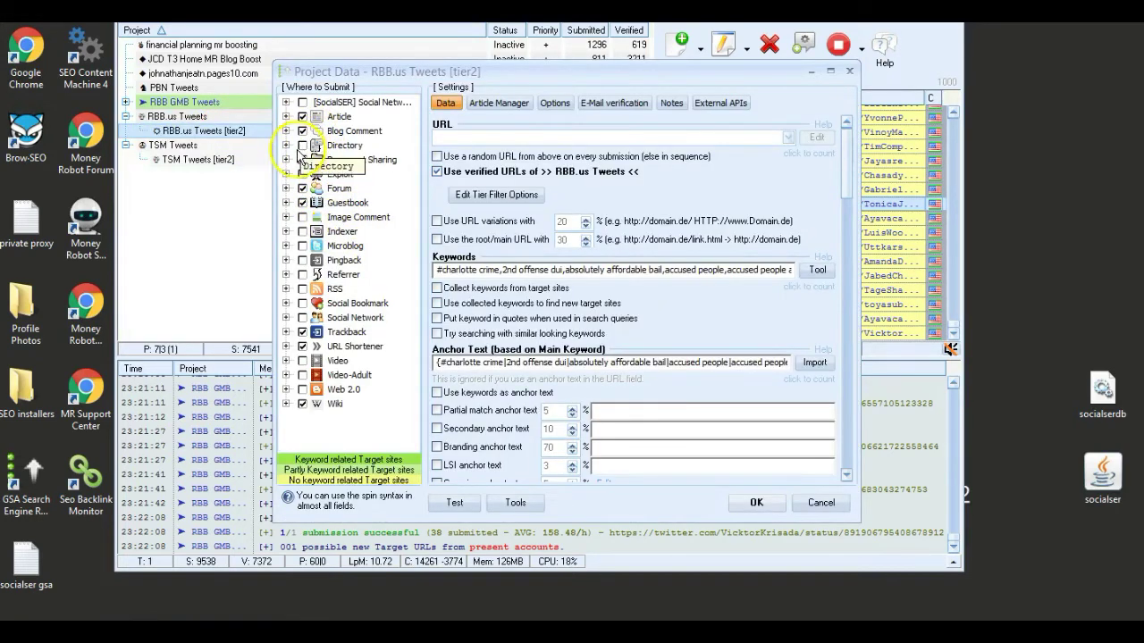
pyautogui.click(303, 117)
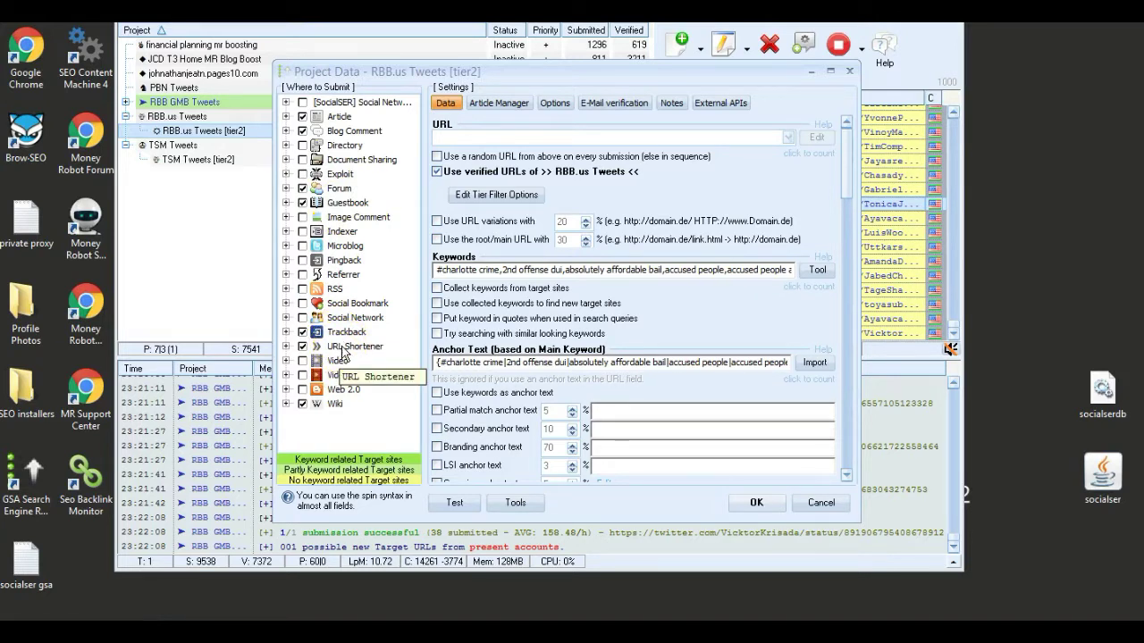
pyautogui.click(334, 406)
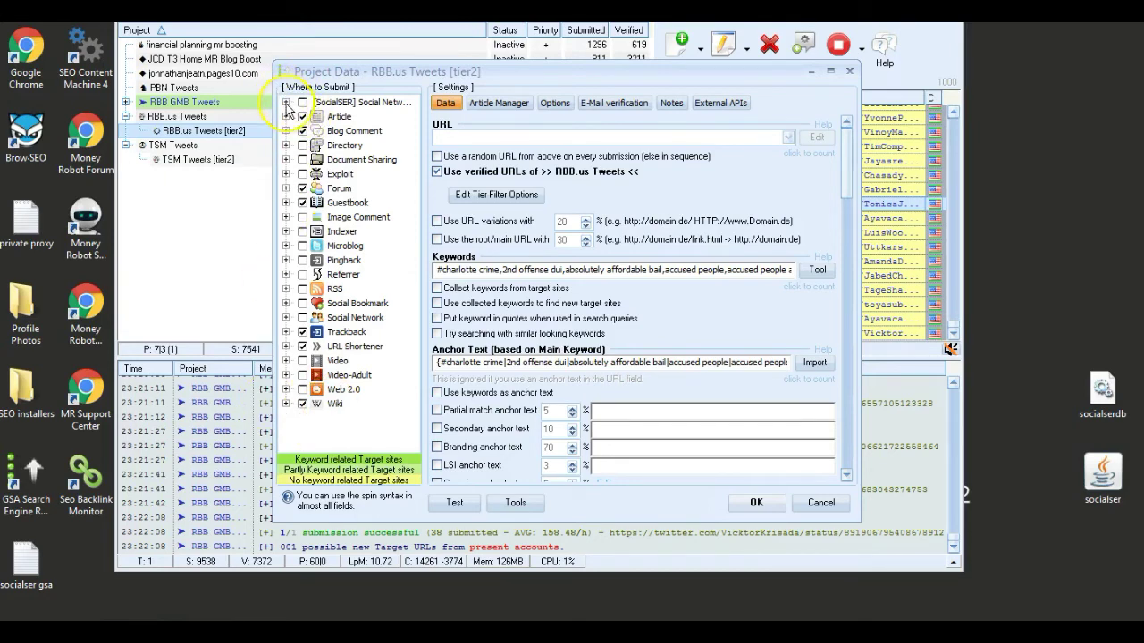
pyautogui.click(286, 103)
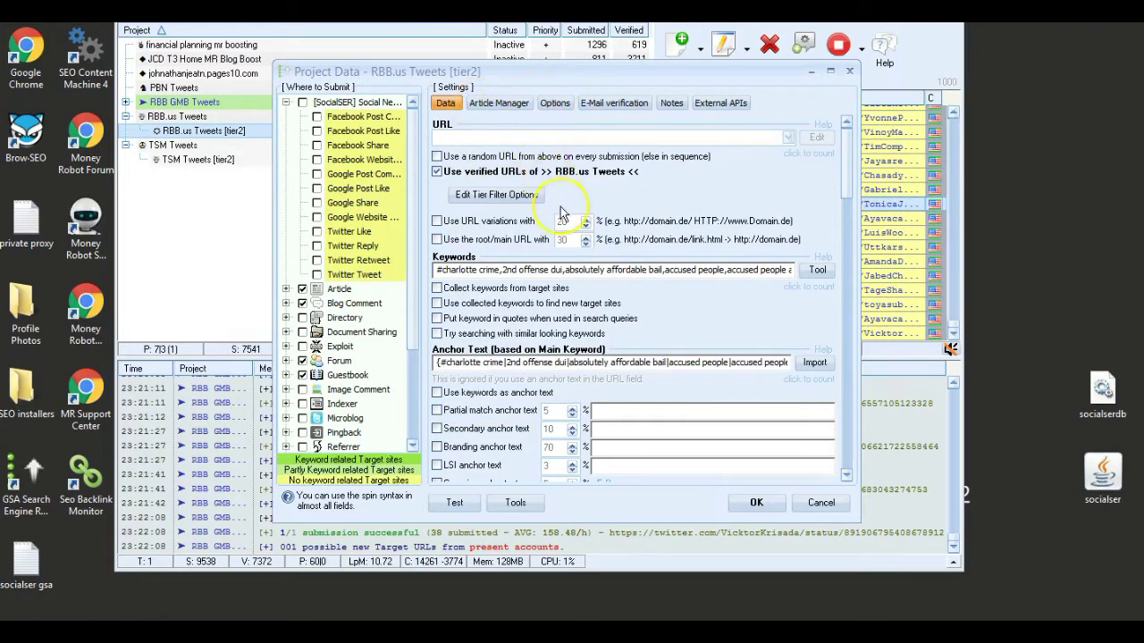
pyautogui.click(554, 104)
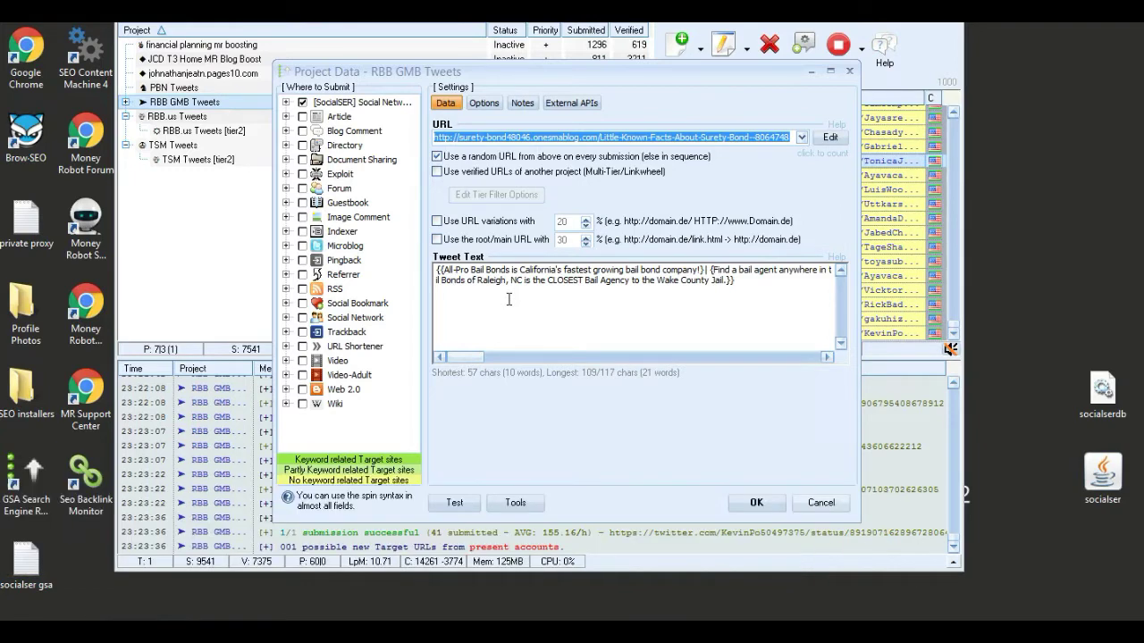
# - Review the verification limits and Scheduled Posting settings of the RBB GMB Tweets project, and save it without choosing a search engine
pyautogui.click(483, 103)
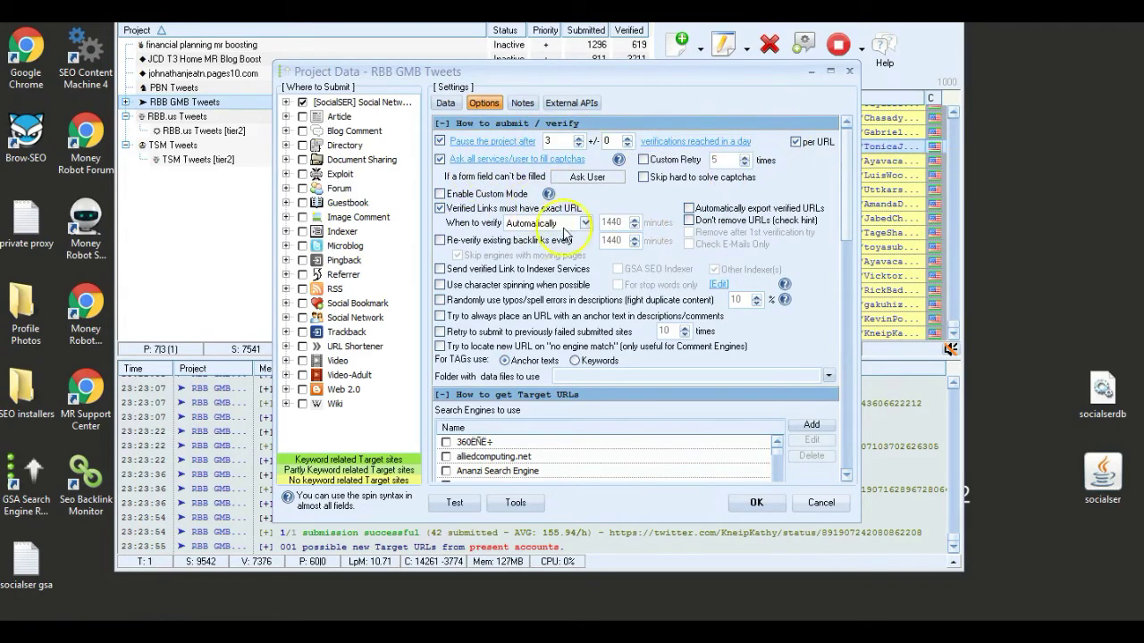
pyautogui.moveTo(848, 185); pyautogui.dragTo(857, 257)
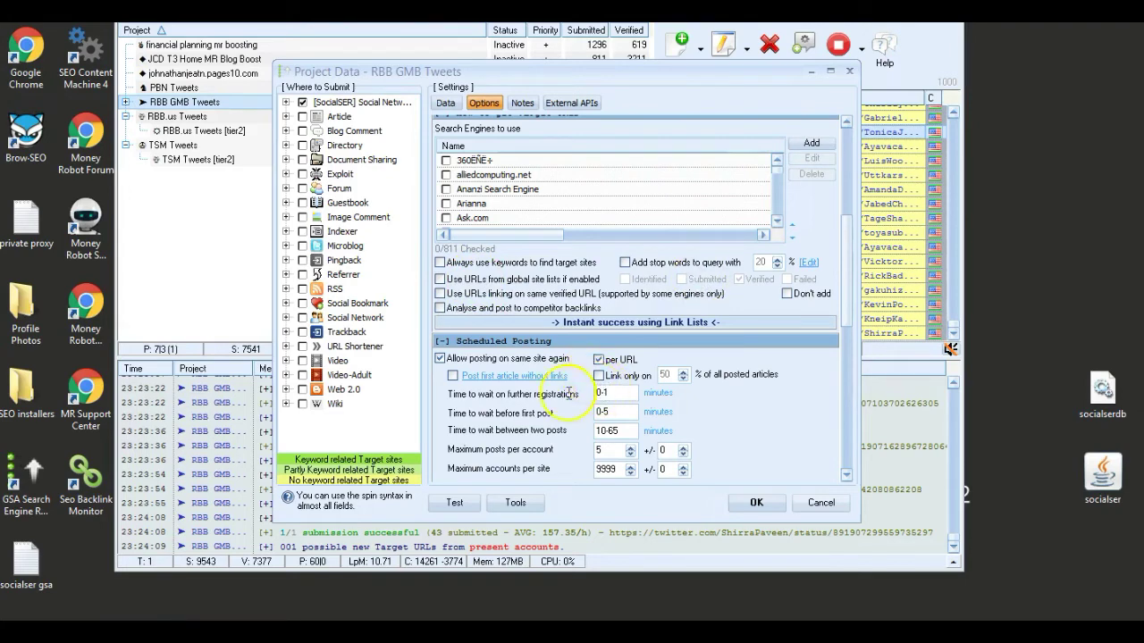
pyautogui.moveTo(844, 264); pyautogui.dragTo(843, 301)
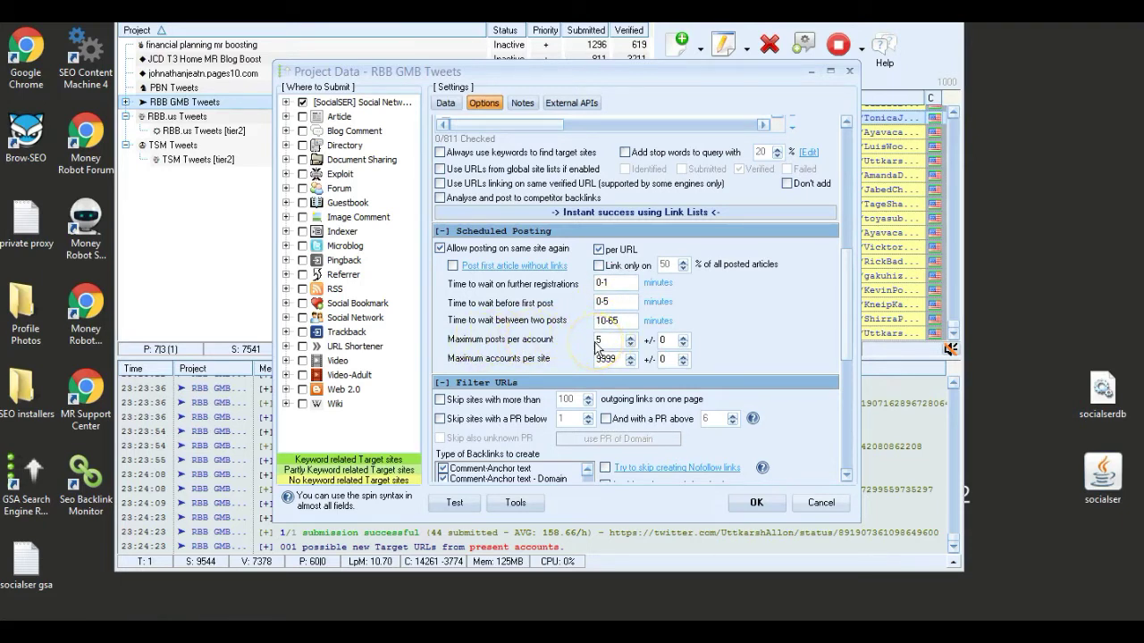
pyautogui.click(621, 319)
pyautogui.click(776, 510)
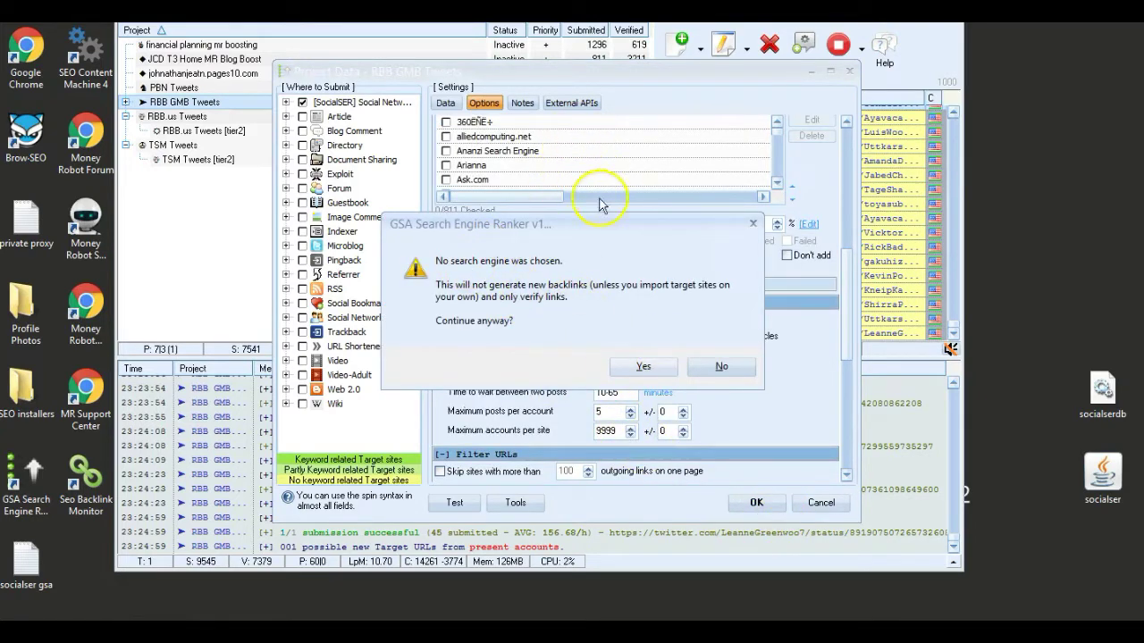
pyautogui.click(645, 367)
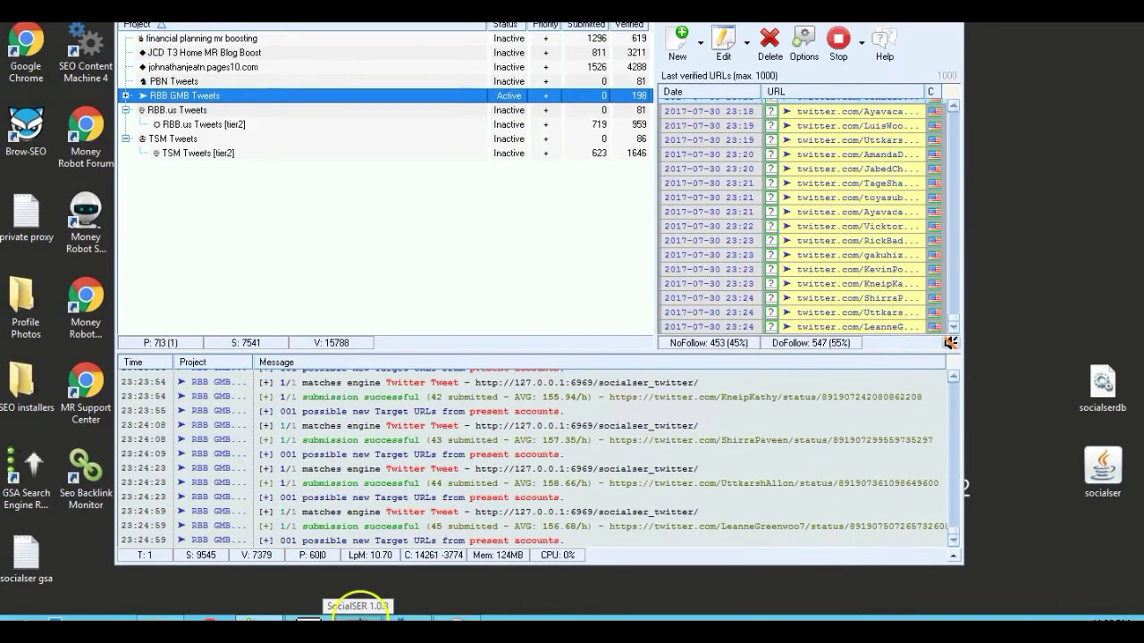
# - Switch to SocialSER, review its Twitter accounts, dashboard and activity log, and return to GSA Search Engine Ranker
pyautogui.click(357, 619)
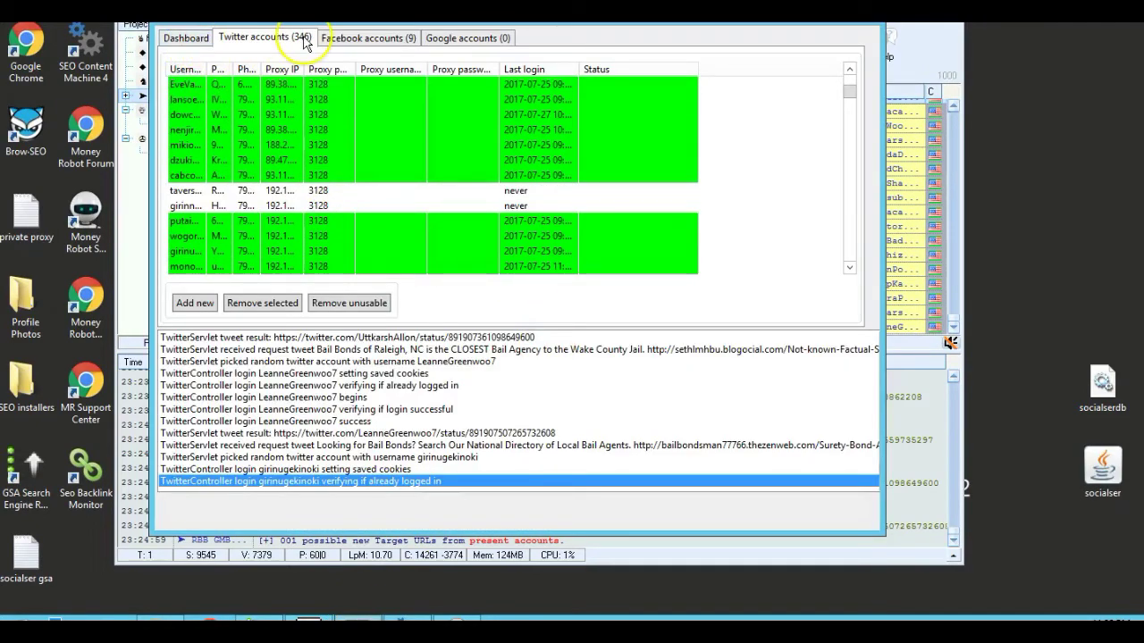
pyautogui.click(182, 39)
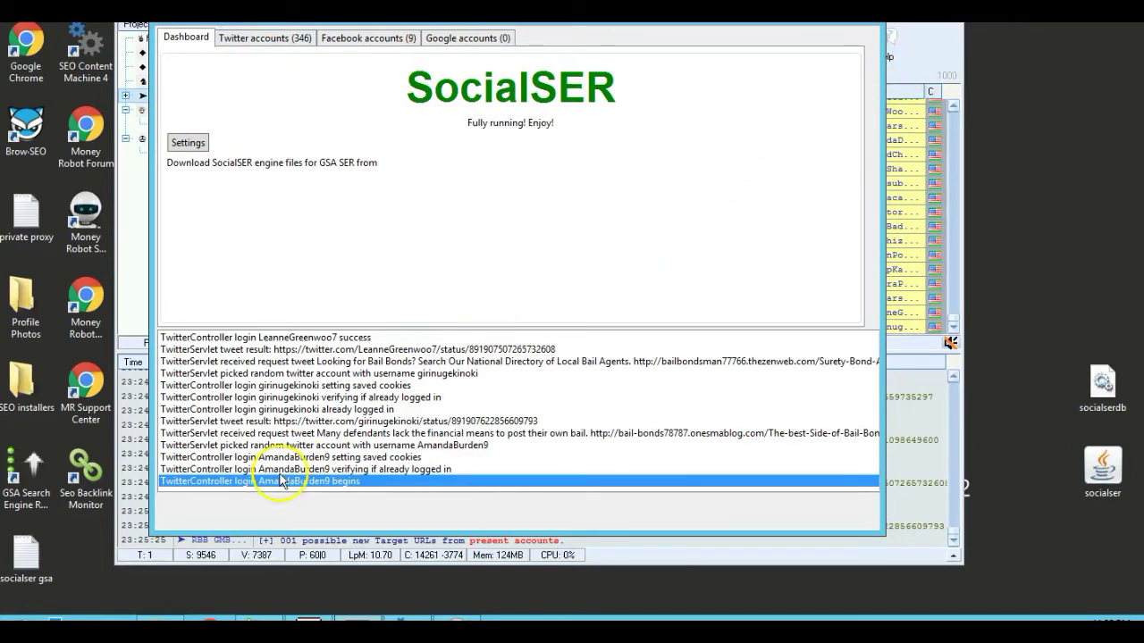
pyautogui.click(925, 67)
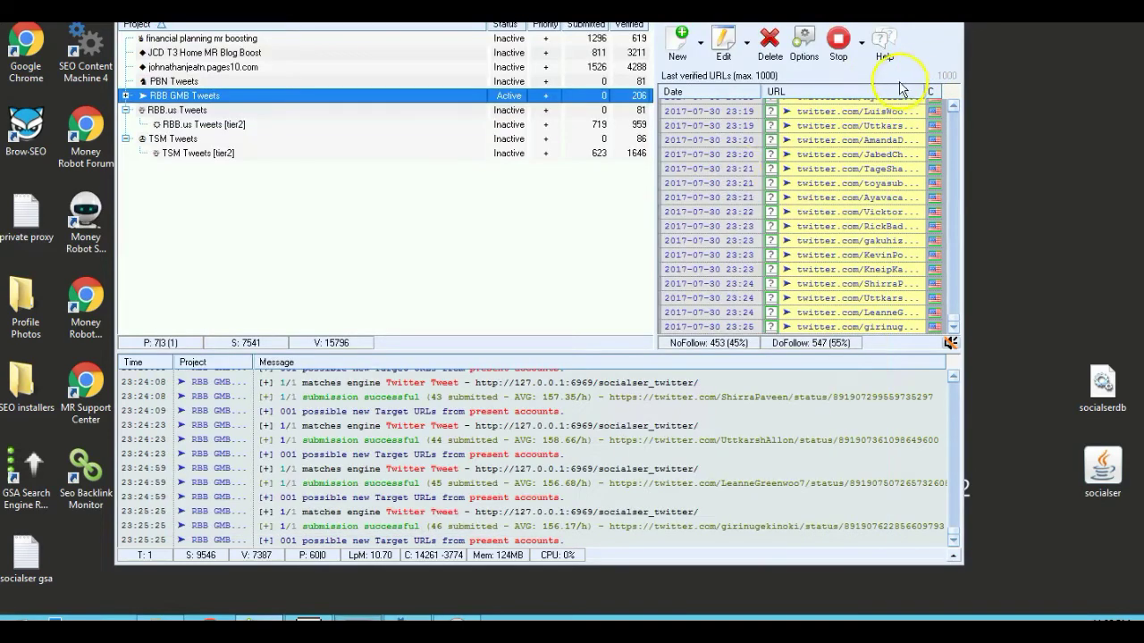
# - Reopen the RBB GMB Tweets project, review its SocialSER engines and tweet text, and save it without choosing a search engine
pyautogui.doubleClick(404, 96)
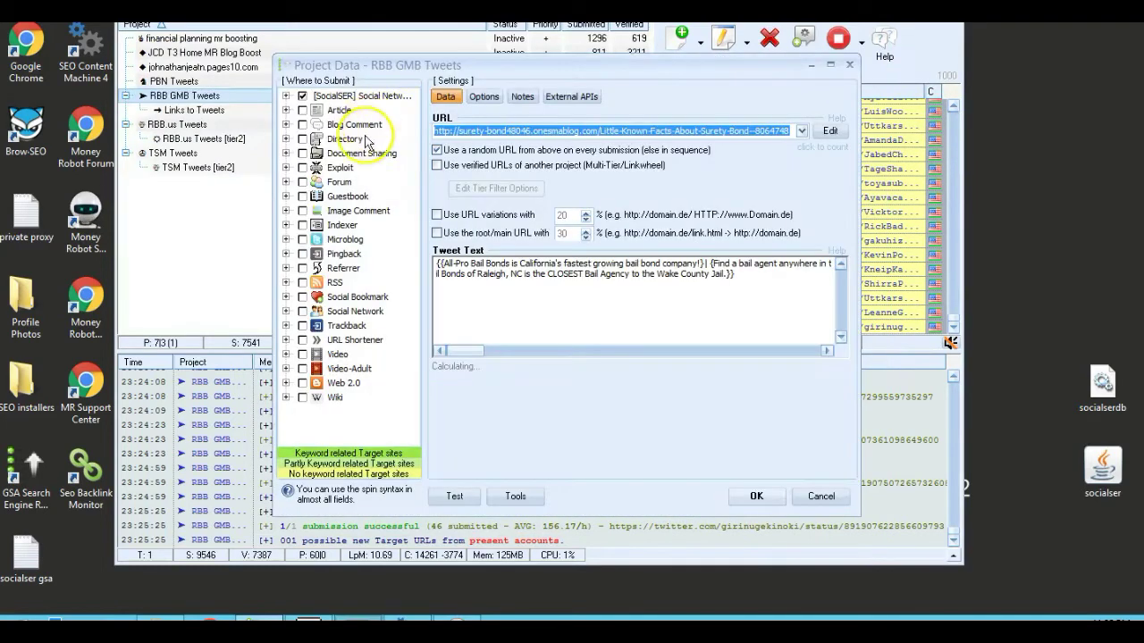
pyautogui.click(286, 96)
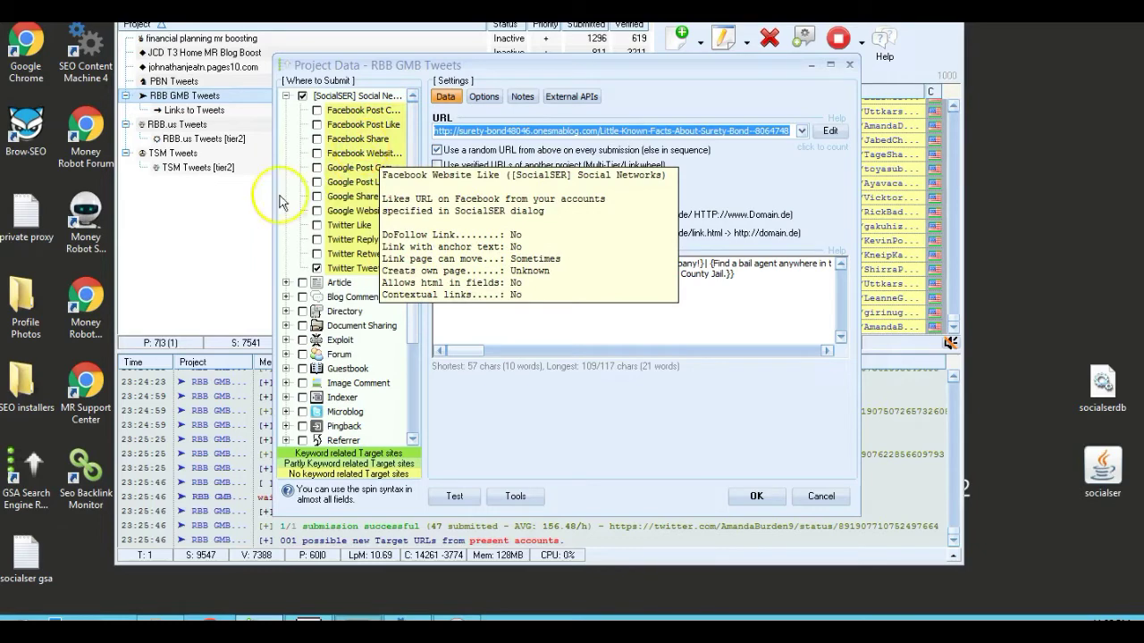
pyautogui.click(484, 191)
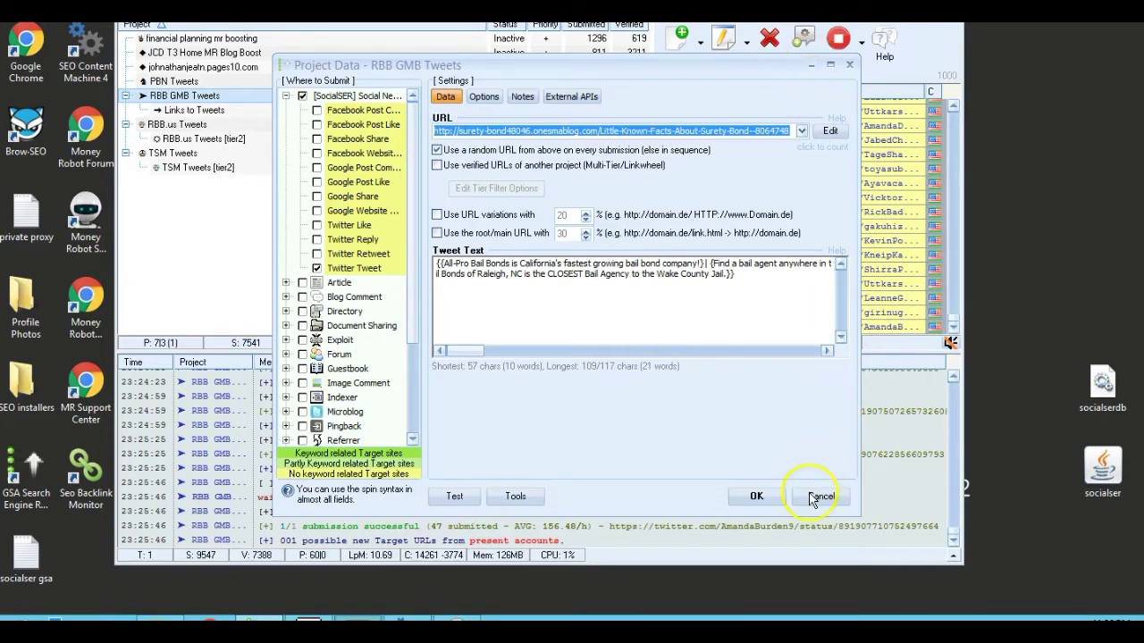
pyautogui.click(757, 497)
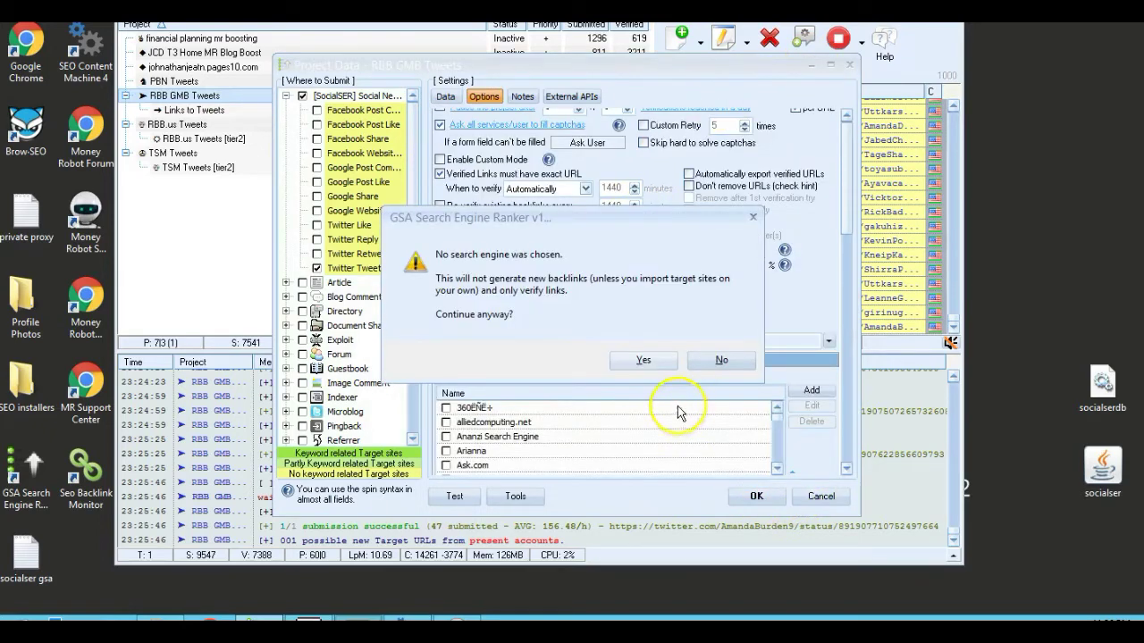
pyautogui.click(649, 357)
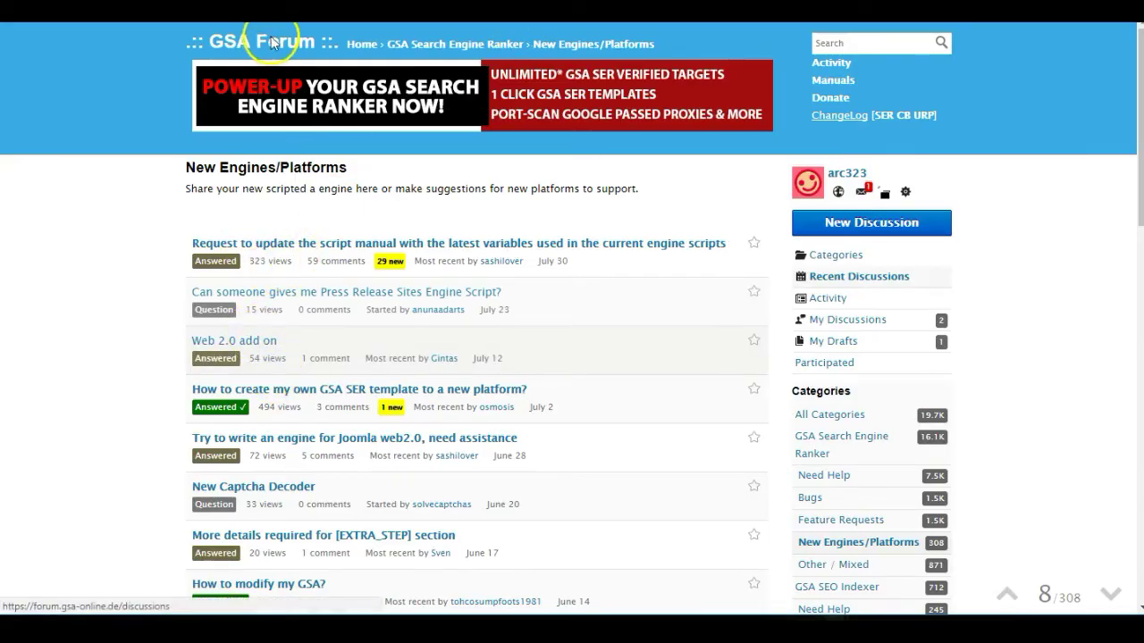
# - Switch to the GSA Forum, open the "(BETA) SEREngines 2 Testing is Now Ready" discussion, and look through its comments
pyautogui.click(272, 42)
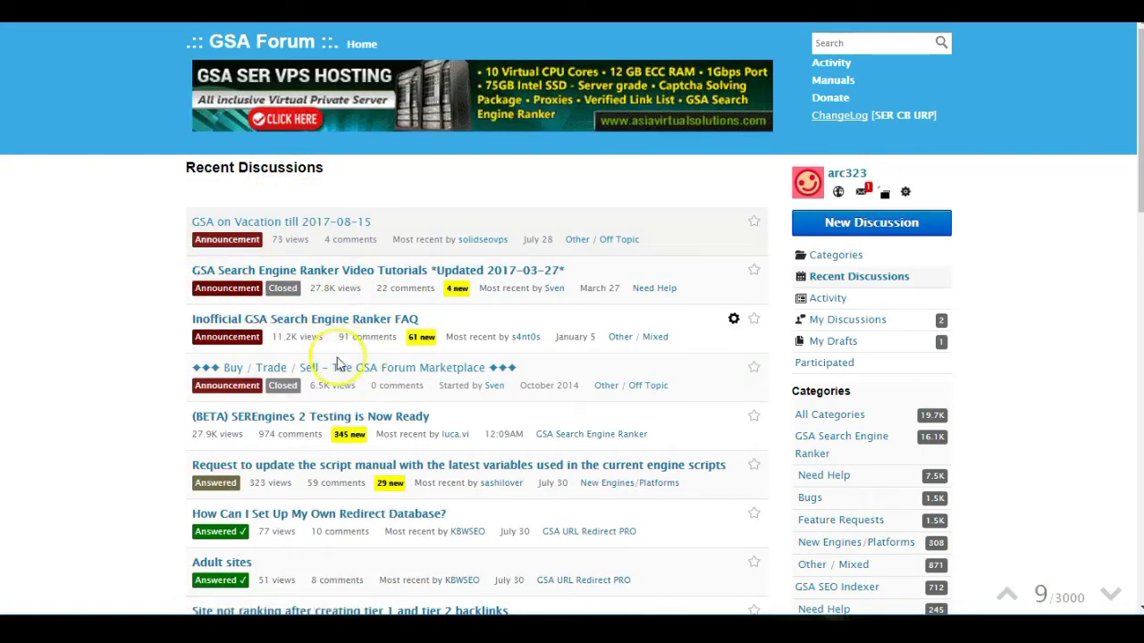
pyautogui.click(306, 416)
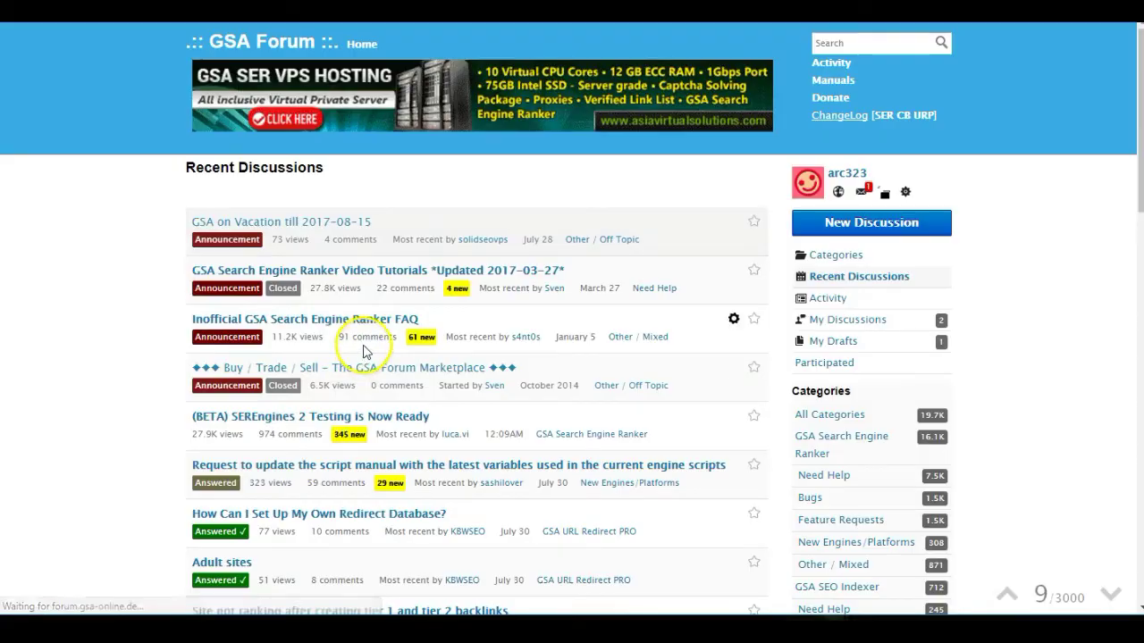
pyautogui.scroll(10, 409, 340)
pyautogui.scroll(20, 407, 361)
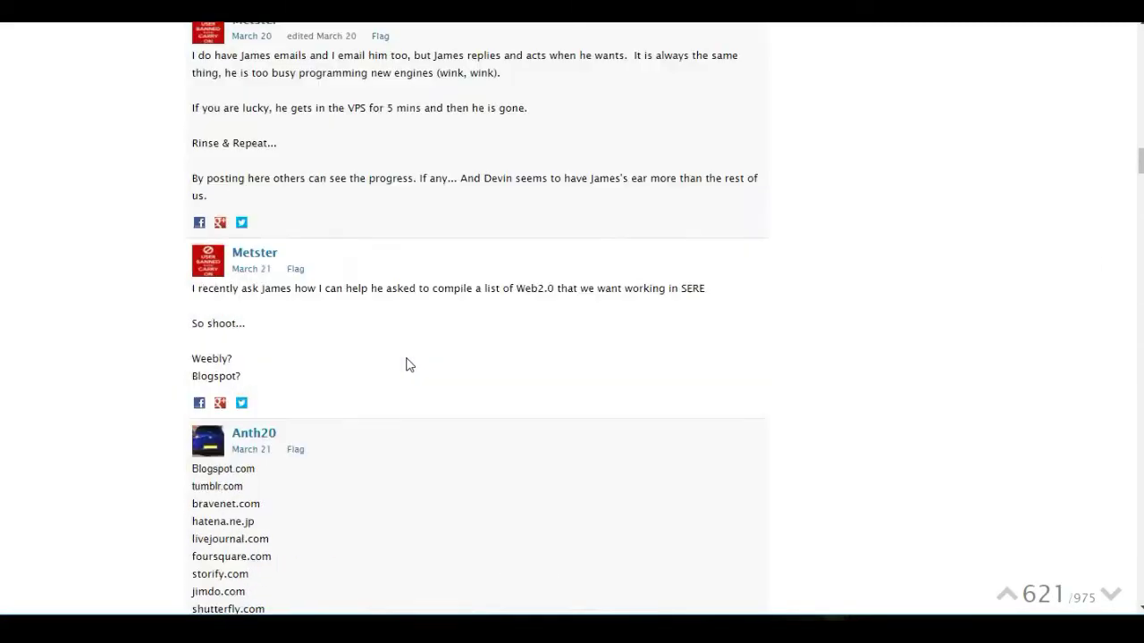
# - Look back through the earlier March comments in the SEREngines 2 thread about Headless.exe crashes, memory usage and updates
pyautogui.scroll(20, 406, 364)
pyautogui.scroll(20, 399, 362)
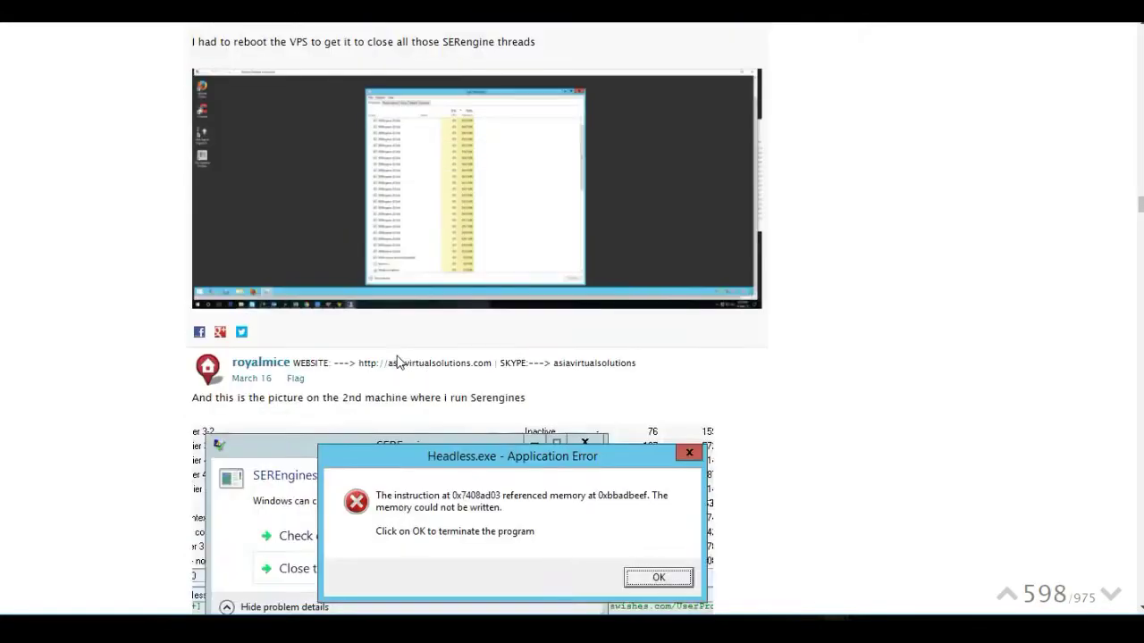
pyautogui.scroll(-3, 393, 309)
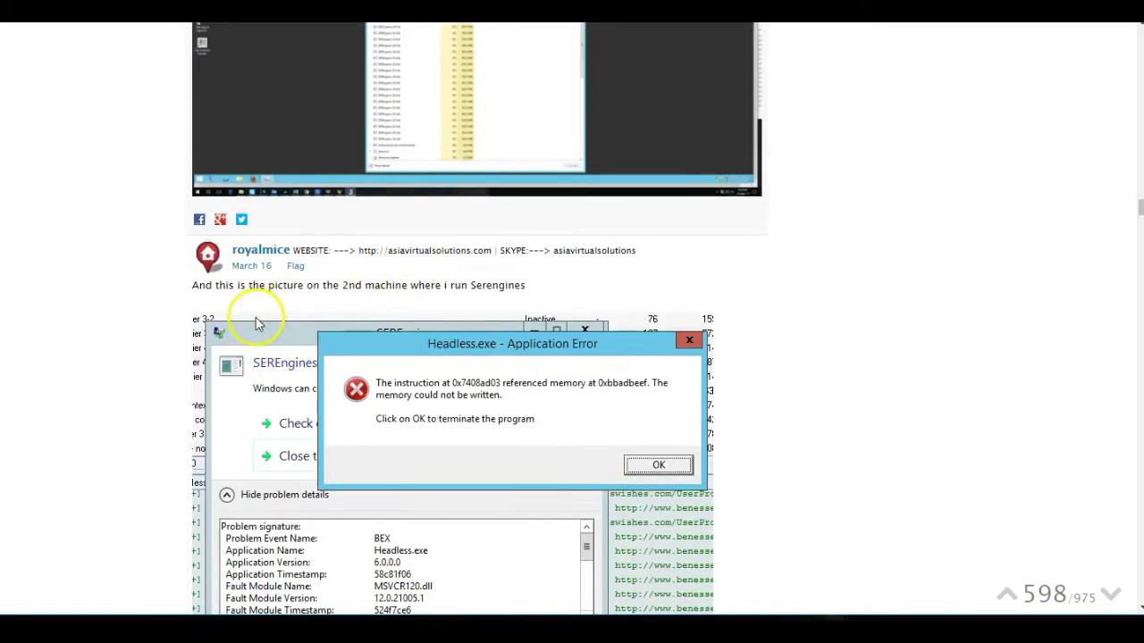
pyautogui.scroll(15, 256, 323)
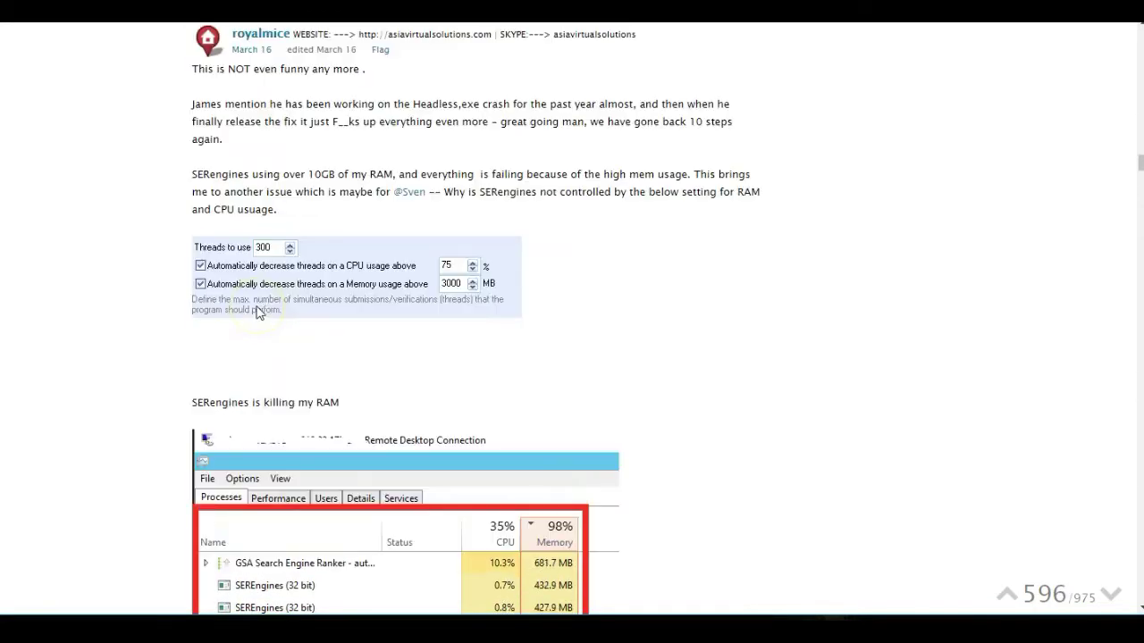
pyautogui.scroll(15, 257, 311)
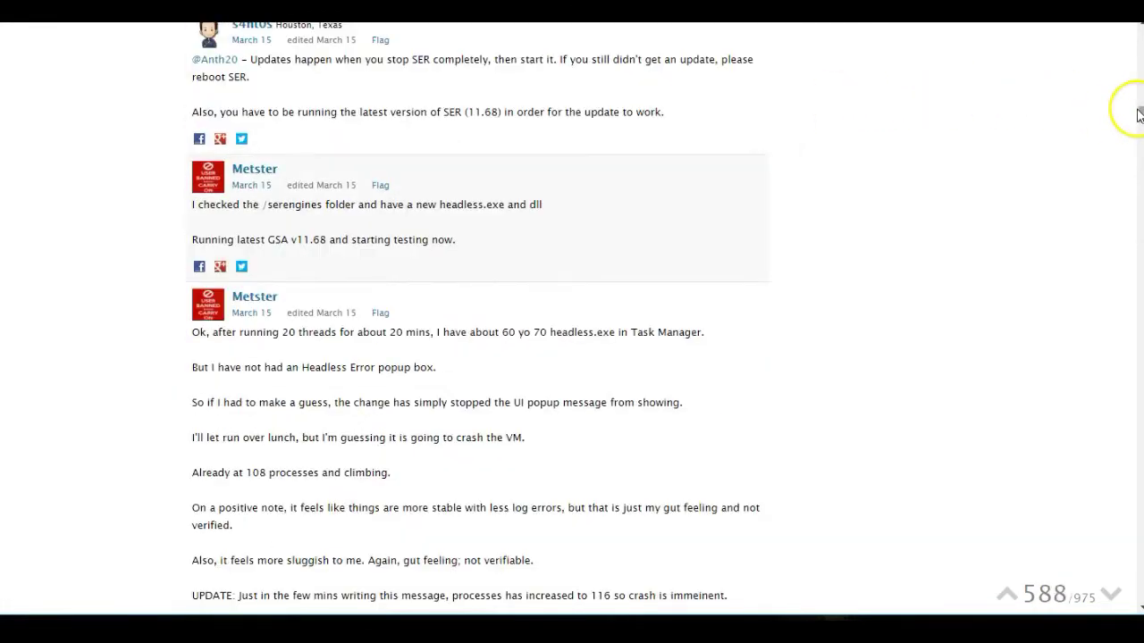
pyautogui.moveTo(1140, 117); pyautogui.dragTo(1128, 25)
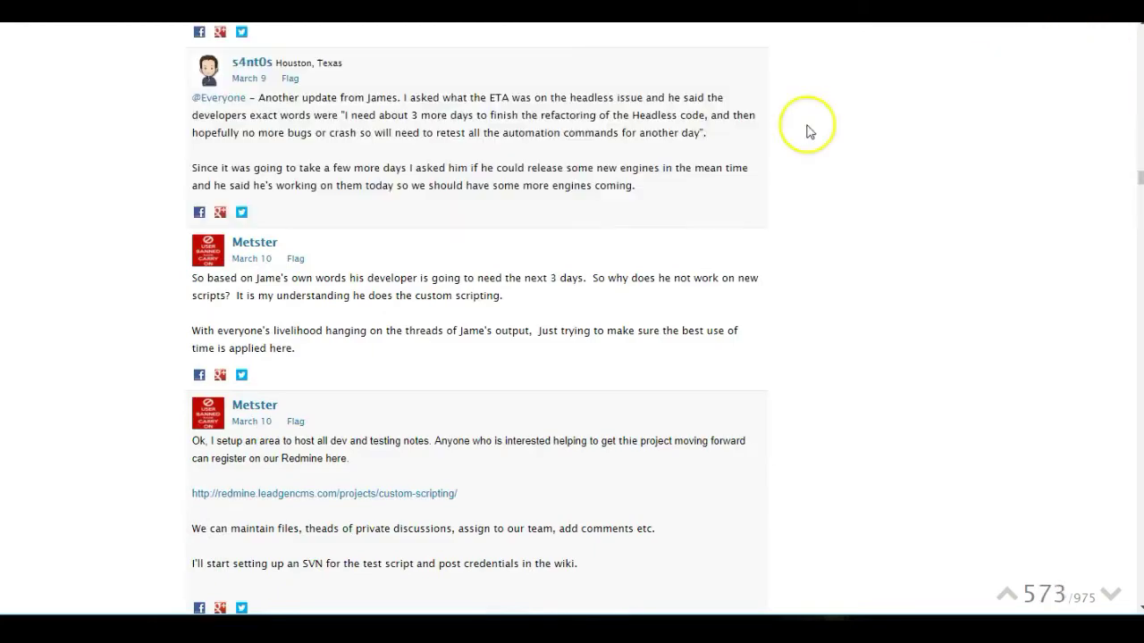
pyautogui.scroll(10, 990, 132)
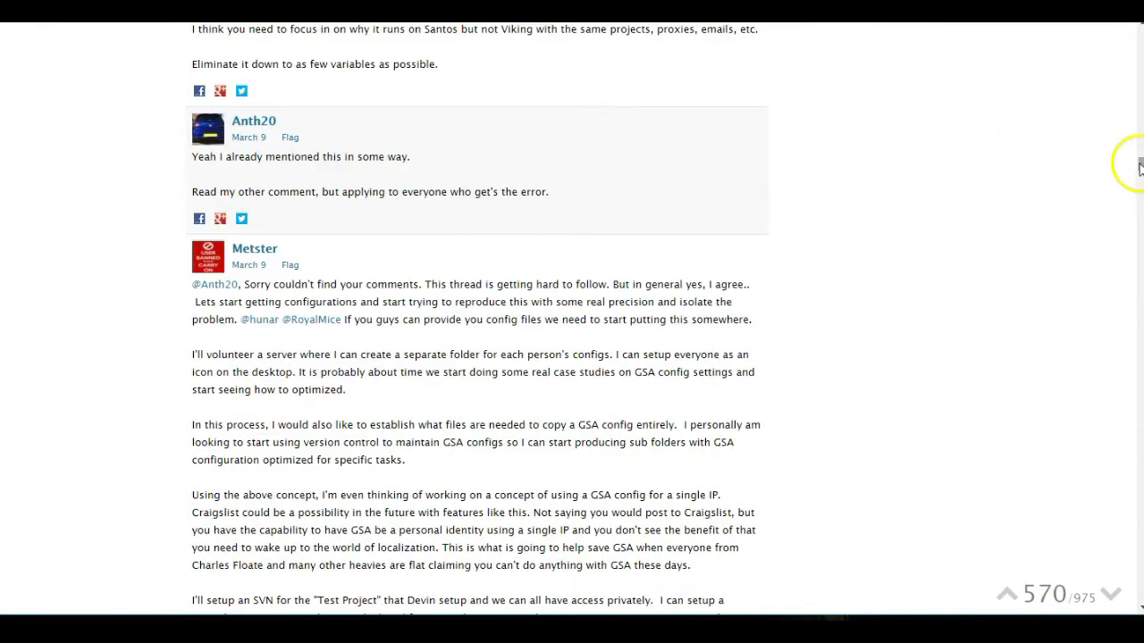
pyautogui.scroll(10, 1139, 166)
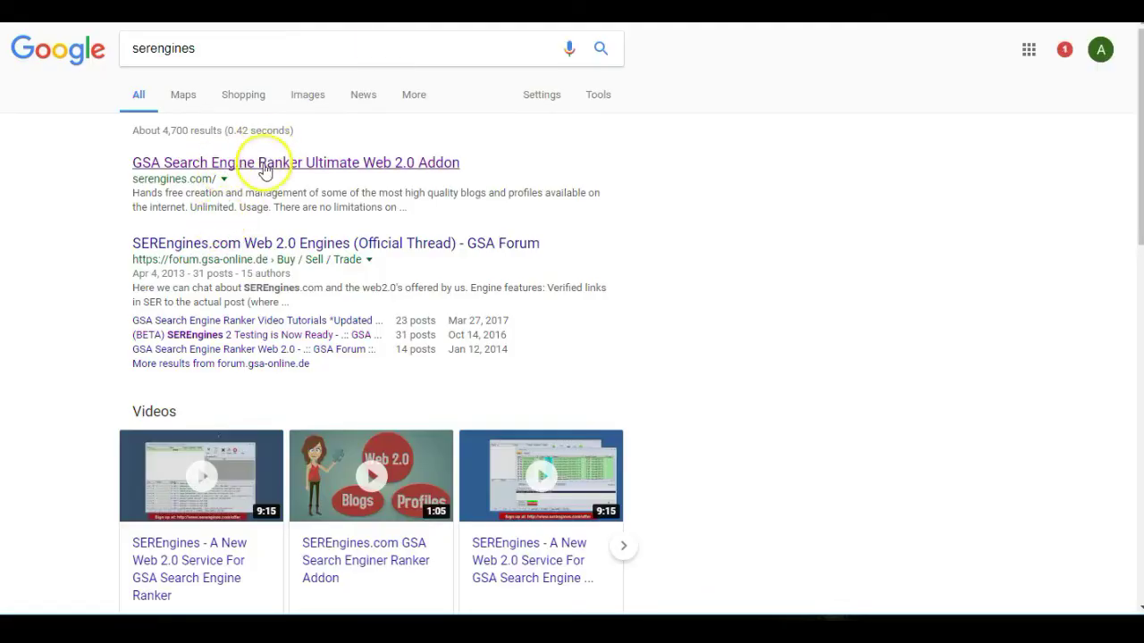
# - Open the SEREngines website from the Google results for "serengines" and review its features, subscription plans and FAQ topics
pyautogui.click(265, 166)
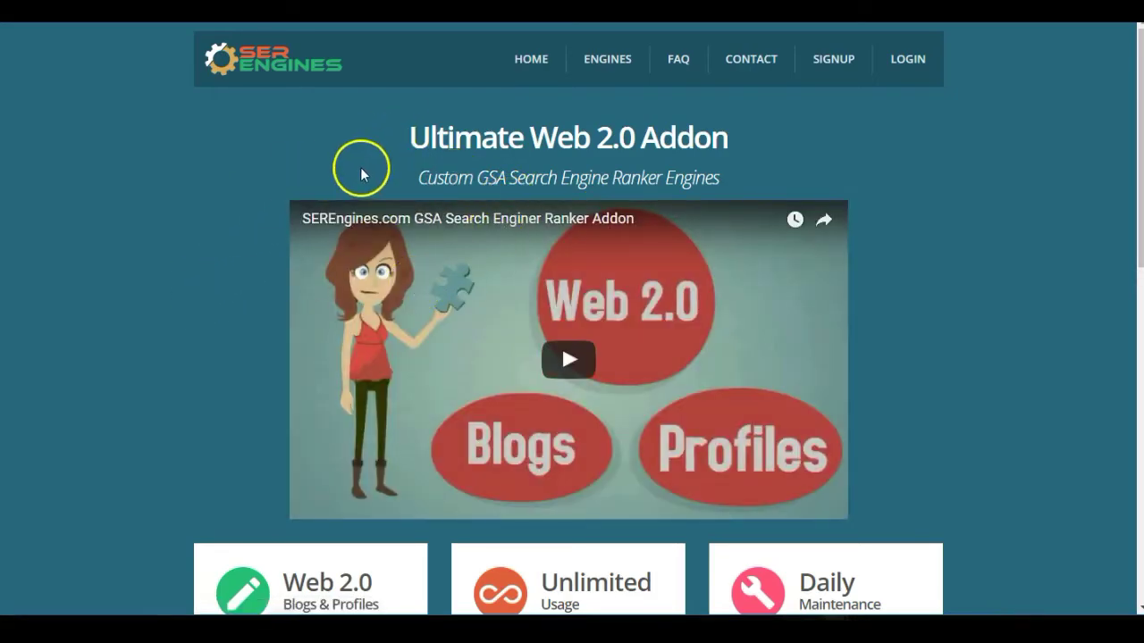
pyautogui.scroll(-5, 358, 186)
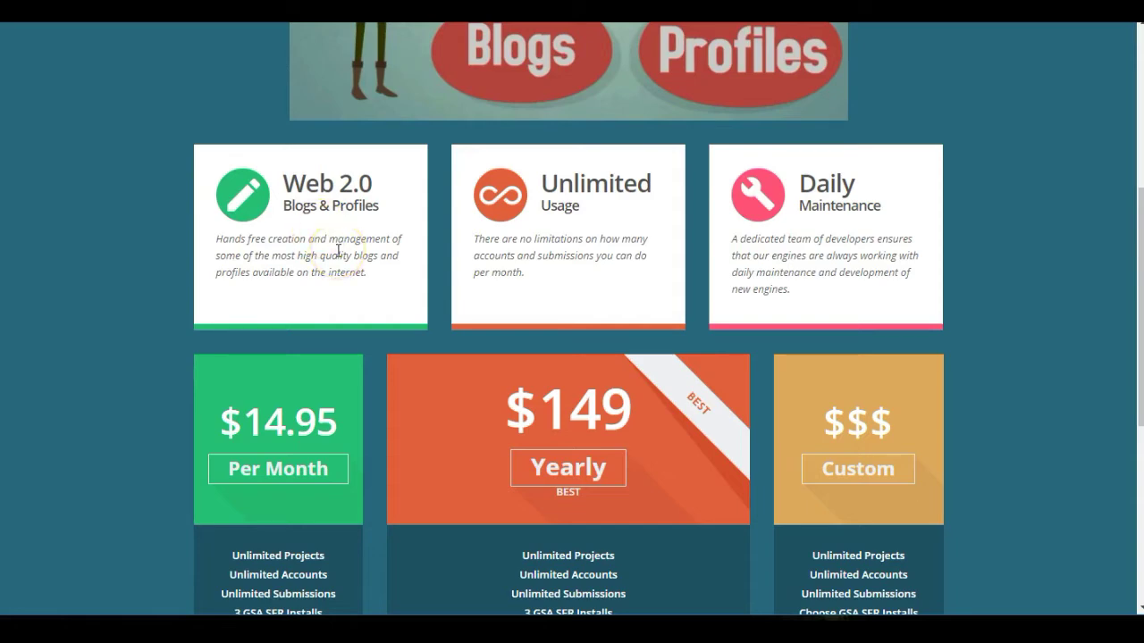
pyautogui.scroll(-2, 321, 264)
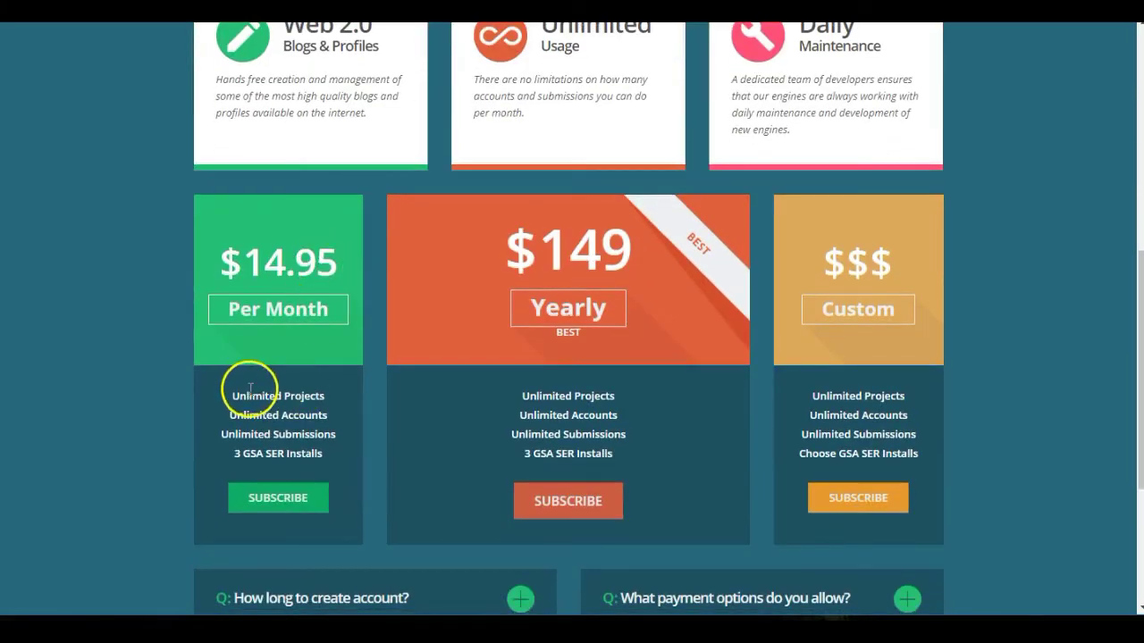
pyautogui.scroll(-2, 311, 380)
pyautogui.scroll(-2, 312, 383)
pyautogui.scroll(2, 377, 378)
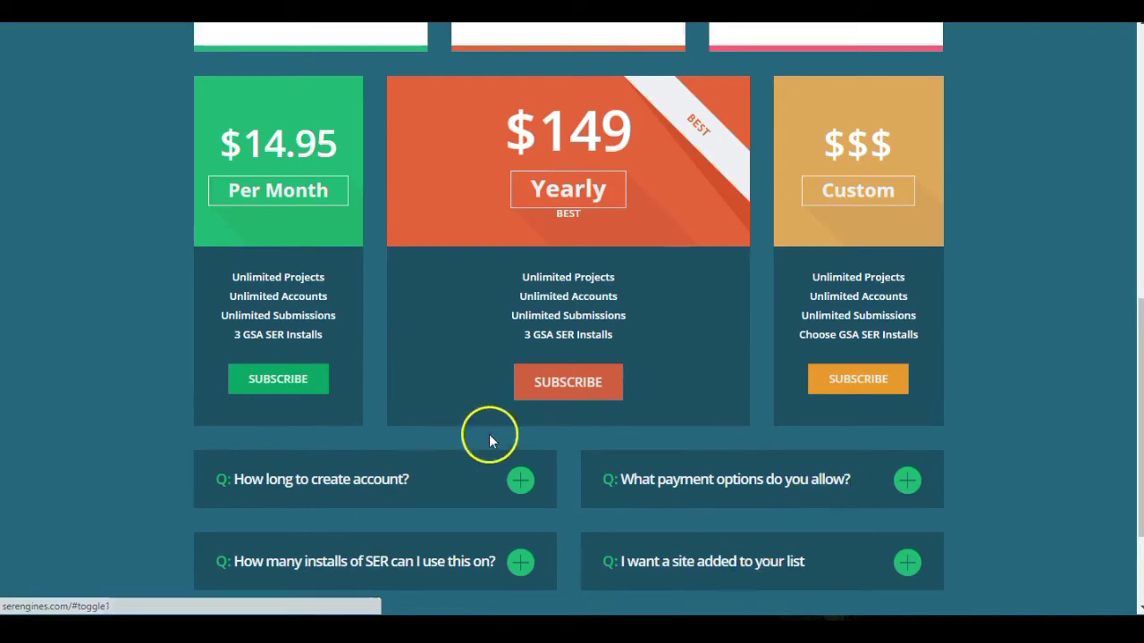
# - Open the SEREngines Engines page and review its live engine statistics and the explanation of how engines are tested
pyautogui.scroll(8, 473, 415)
pyautogui.click(601, 51)
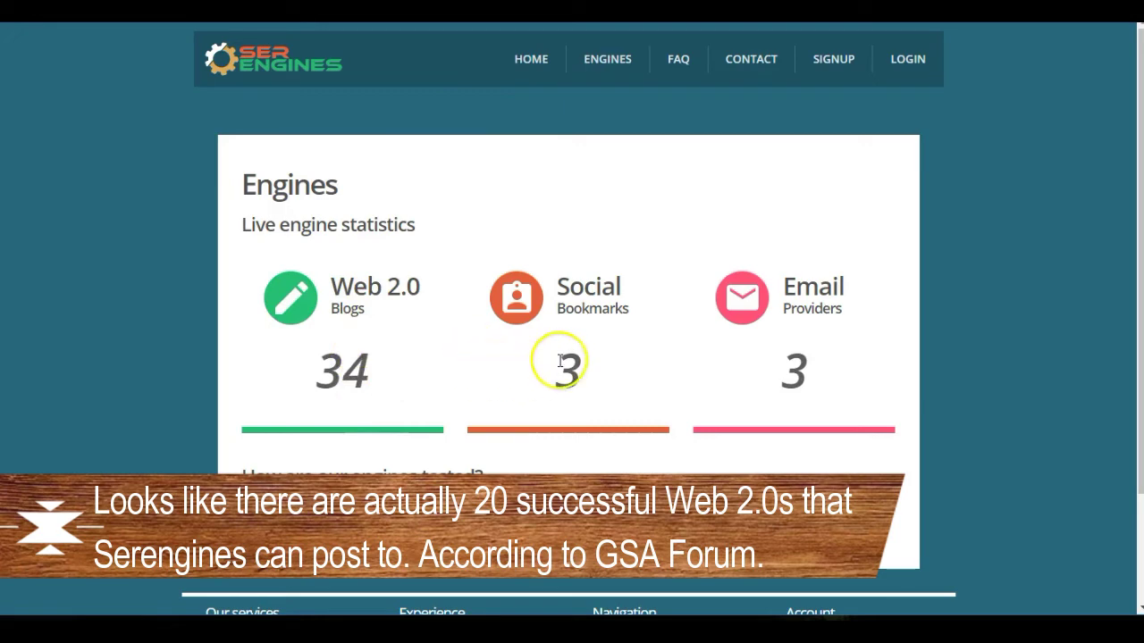
pyautogui.scroll(-1, 688, 369)
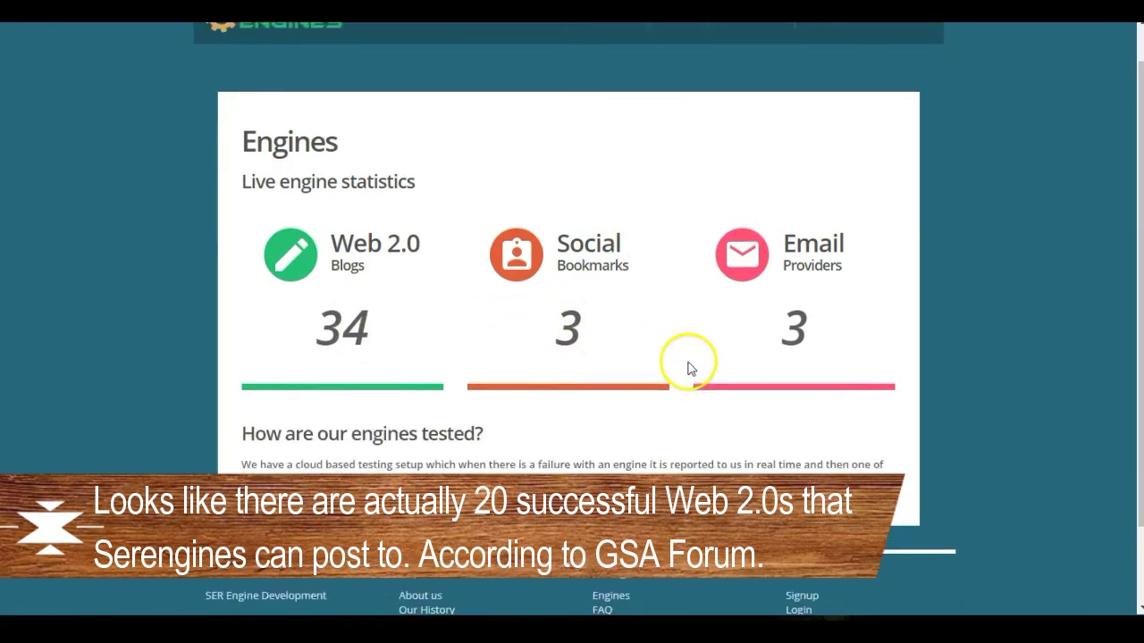
pyautogui.scroll(-2, 688, 368)
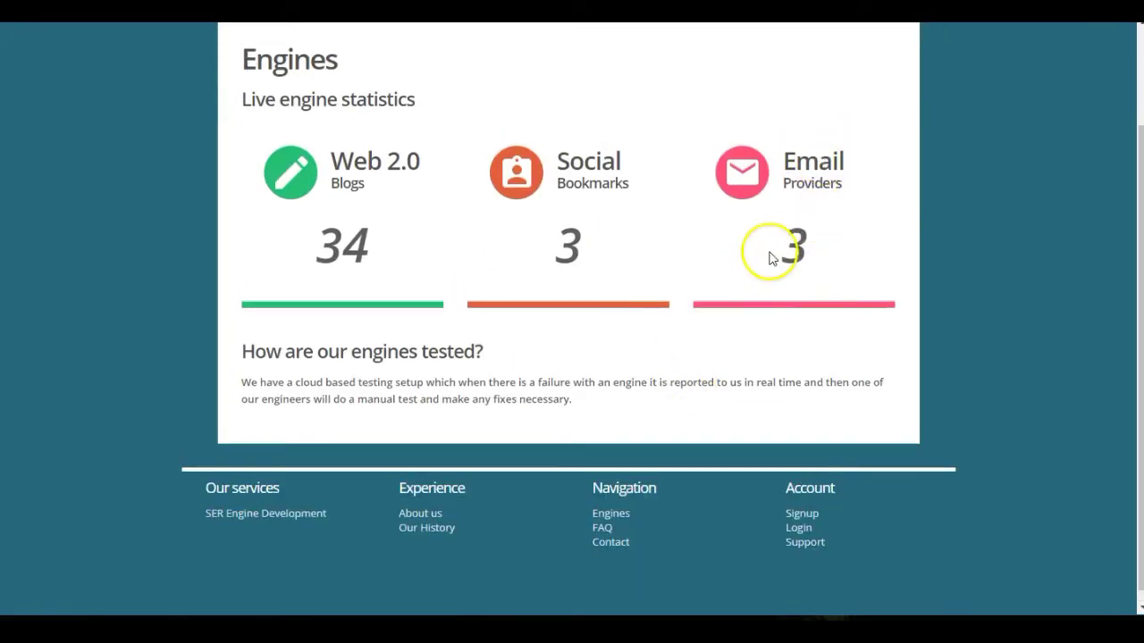
pyautogui.scroll(3, 768, 258)
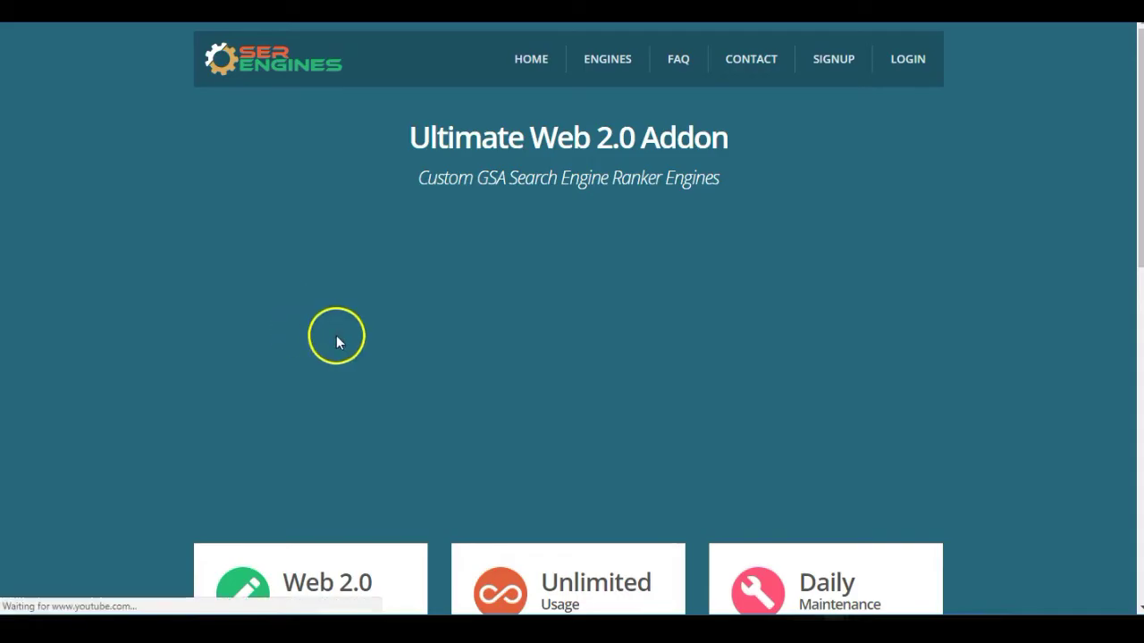
# - Return to the SEREngines home page and compare its Web 2.0, usage and maintenance features with the plan prices
pyautogui.scroll(-3, 162, 350)
pyautogui.scroll(-1, 165, 353)
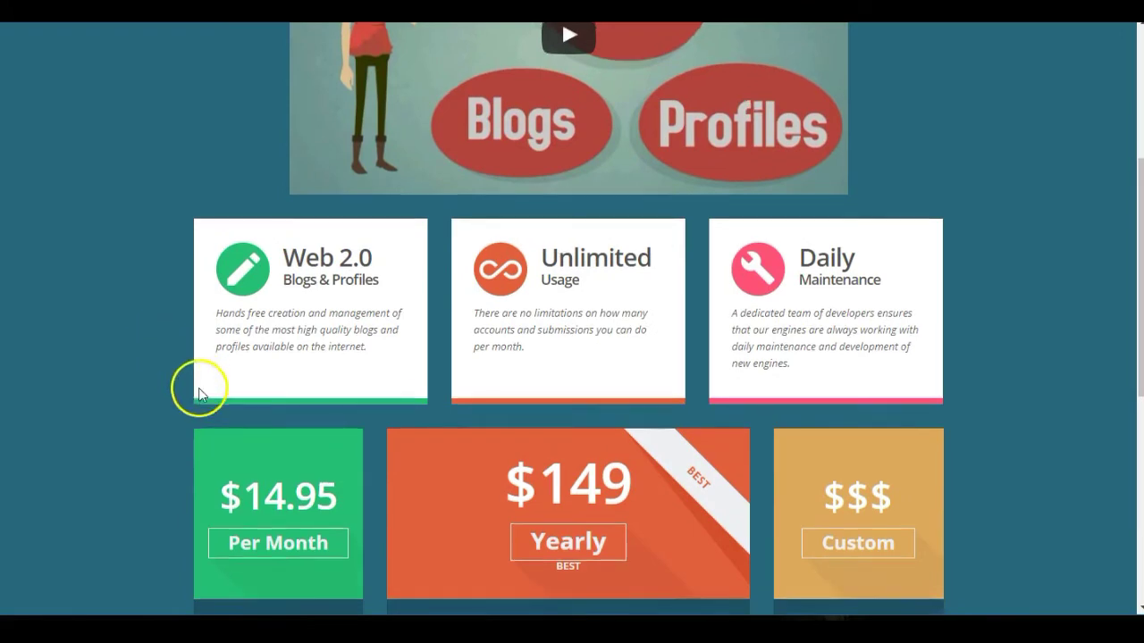
pyautogui.scroll(-3, 199, 385)
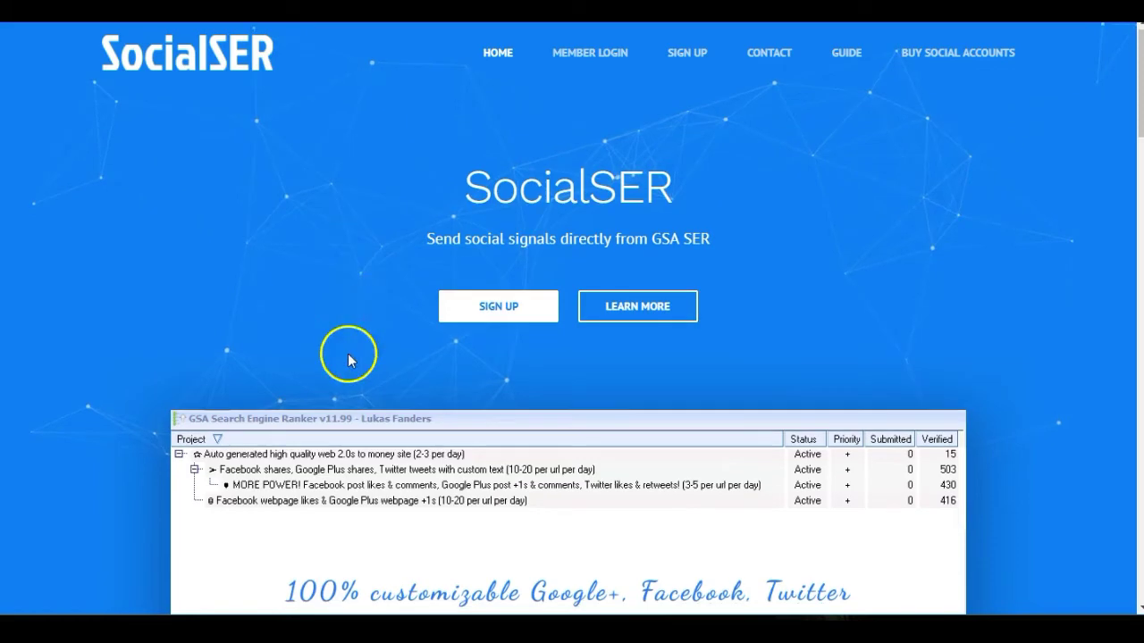
# - Switch to the SocialSER website and review its home page, including the sample project tiers, ranking factor charts and feature descriptions
pyautogui.scroll(-7, 349, 362)
pyautogui.scroll(3, 349, 366)
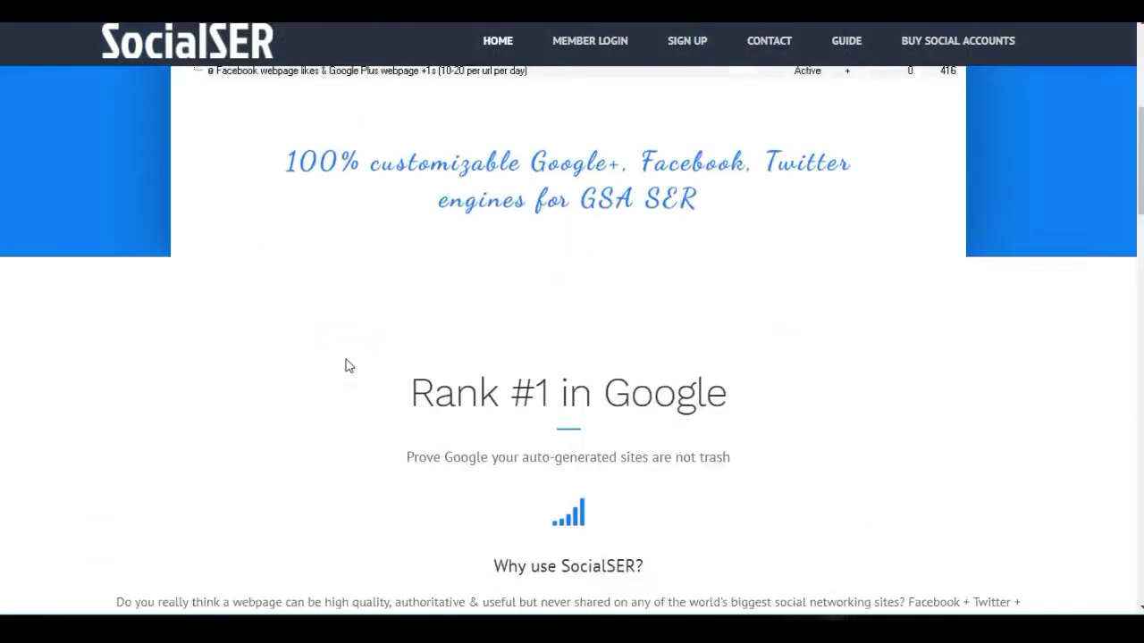
pyautogui.scroll(5, 347, 362)
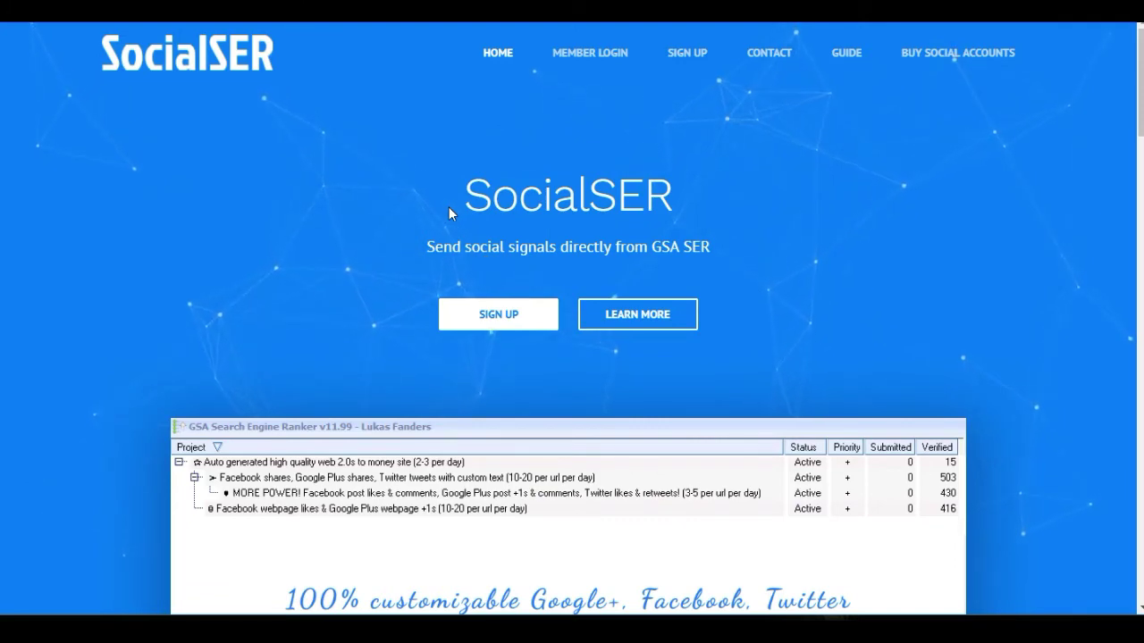
pyautogui.scroll(-1, 503, 333)
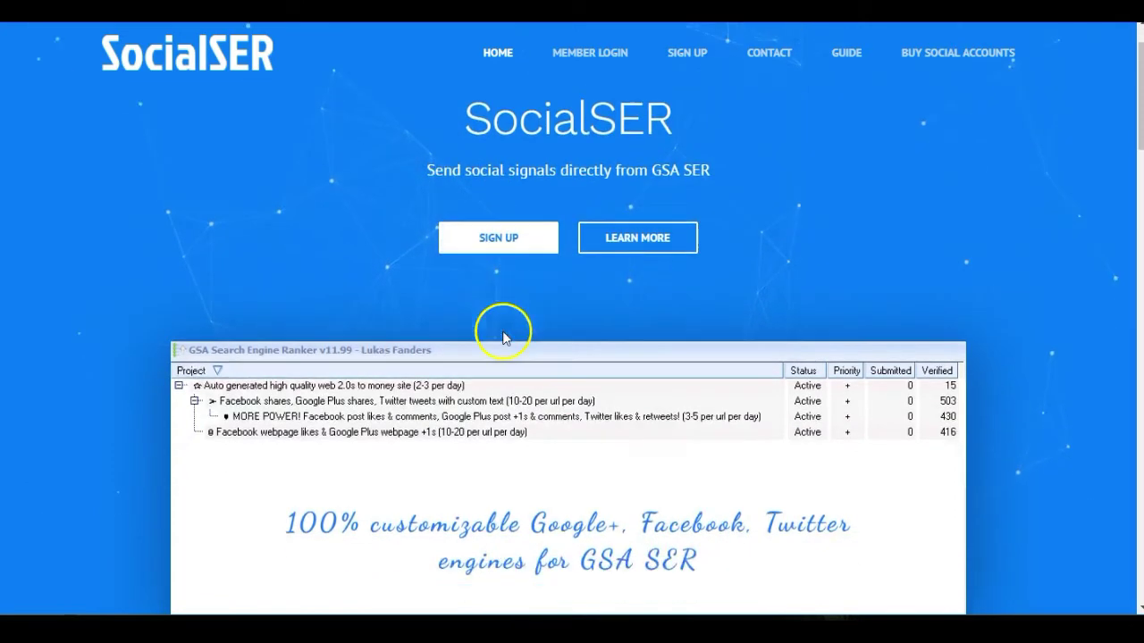
pyautogui.scroll(-5, 500, 335)
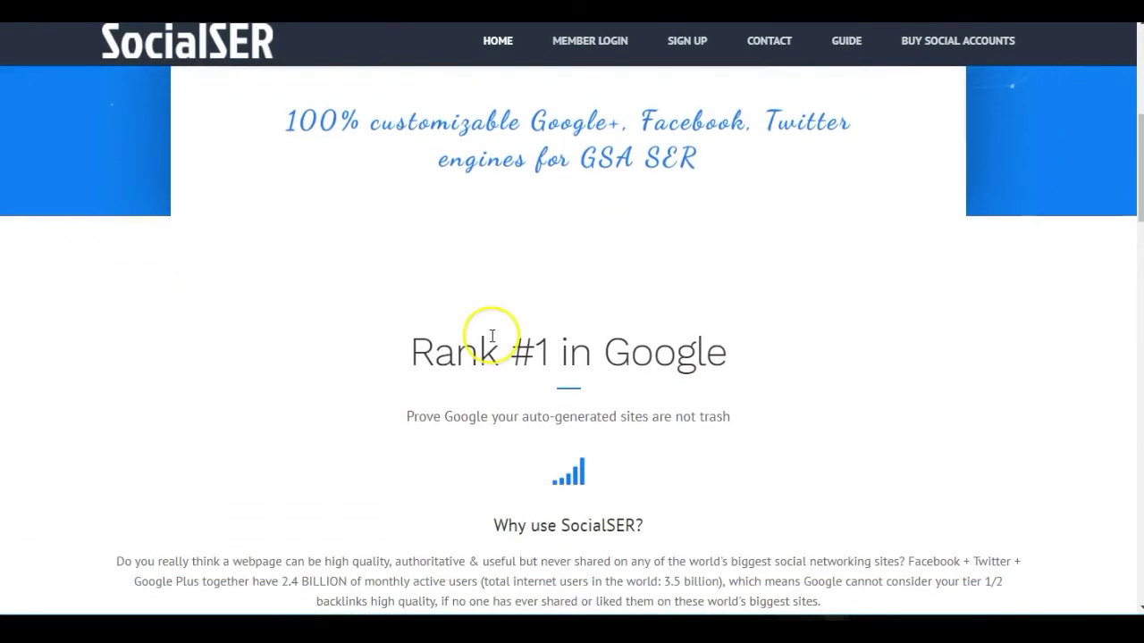
pyautogui.scroll(-3, 488, 327)
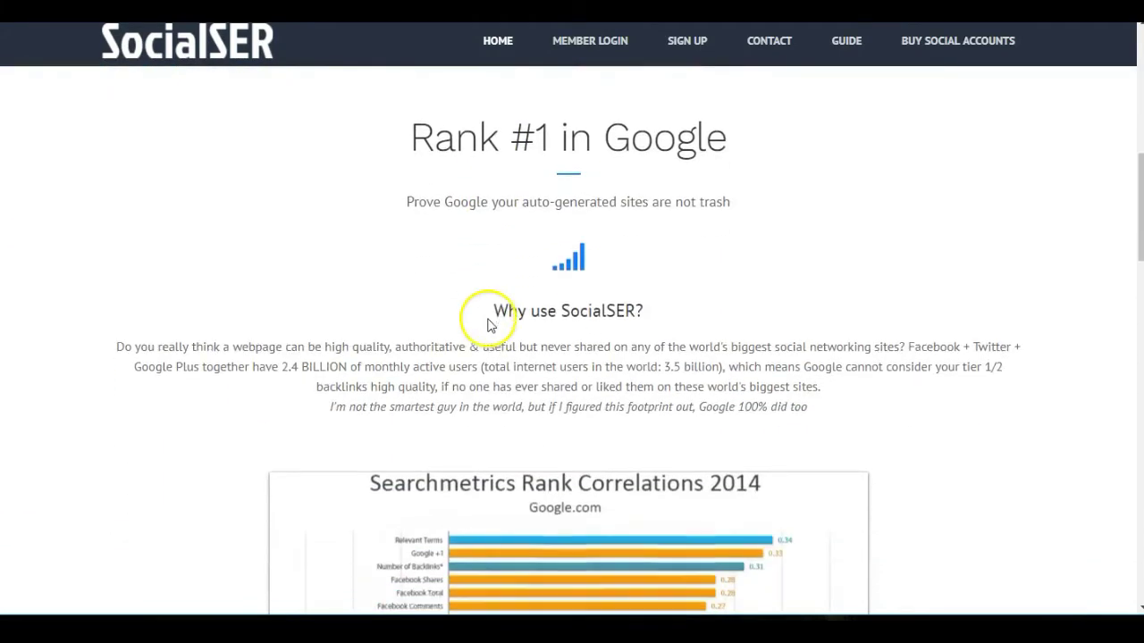
pyautogui.scroll(-6, 487, 324)
pyautogui.click(482, 318)
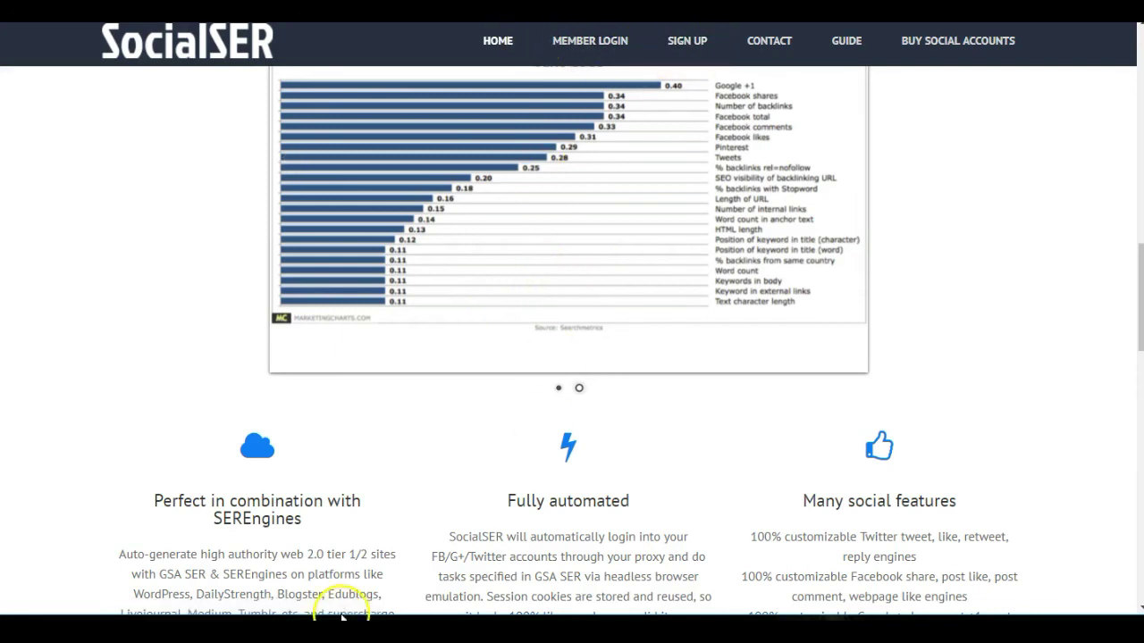
pyautogui.scroll(5, 466, 449)
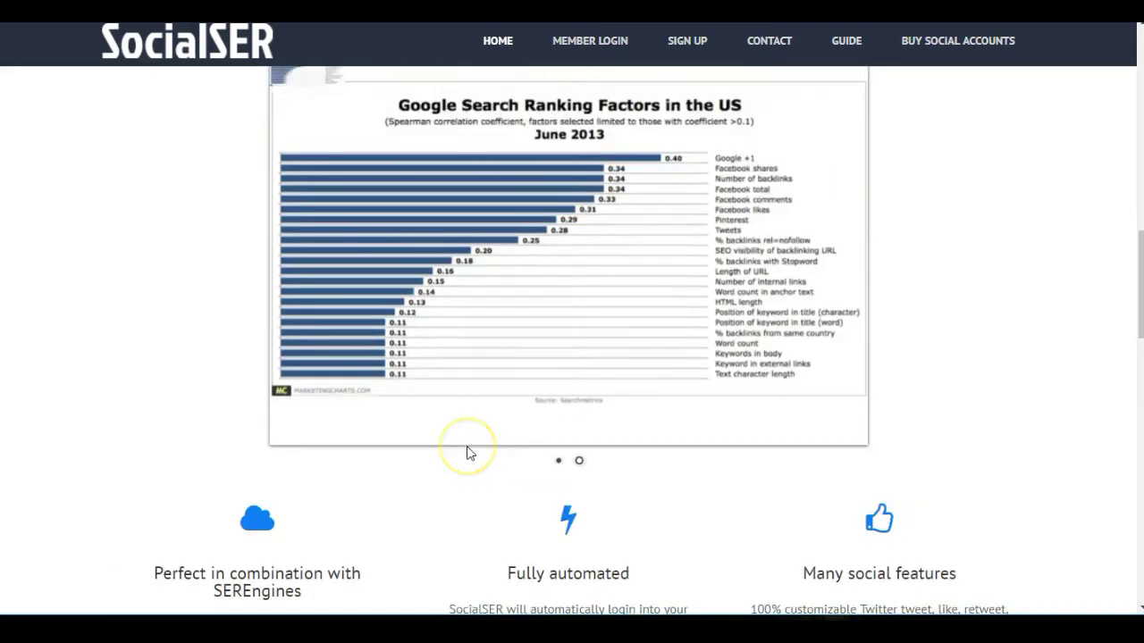
pyautogui.scroll(5, 466, 446)
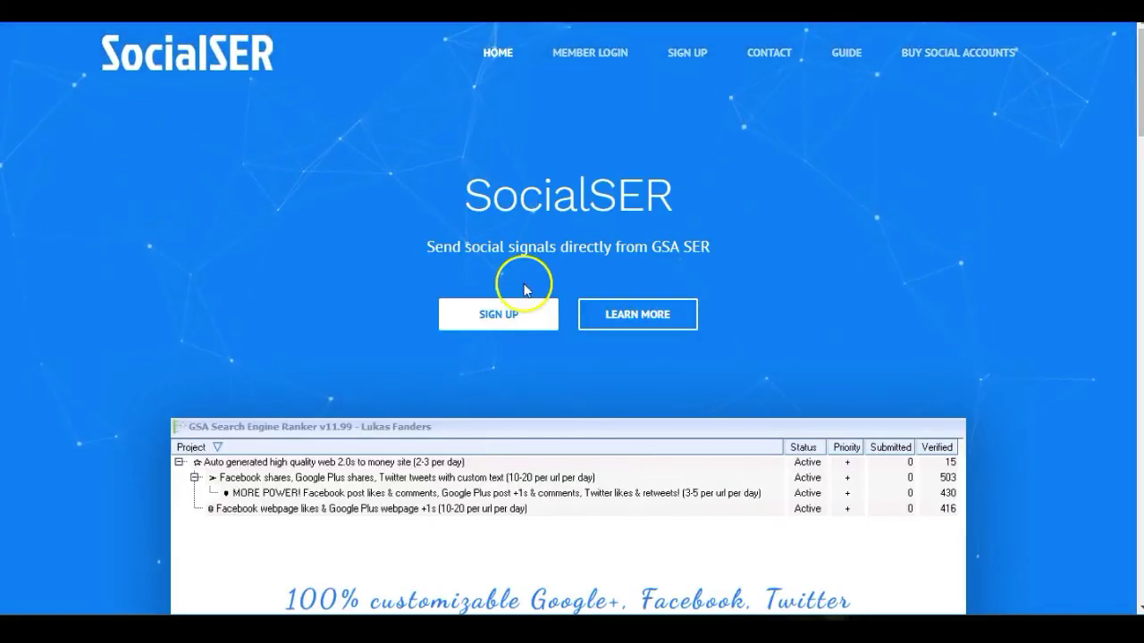